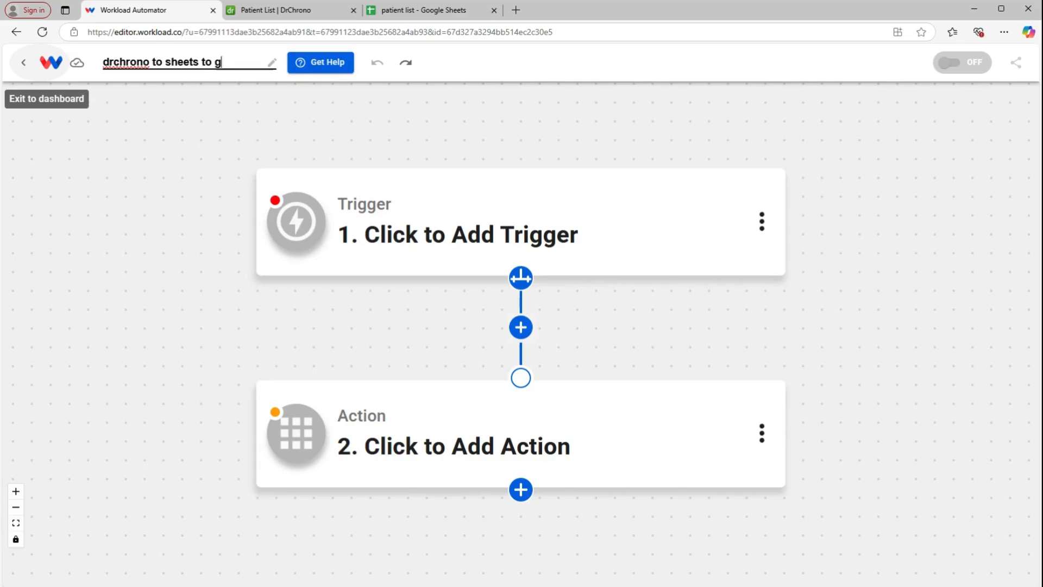
- Complete the workflow name as "drchrono to sheets to gmail" and choose DrChrono as the trigger app
{"action": "type", "text": "mail"}
{"action": "mouse_move", "coordinate": [350, 211]}
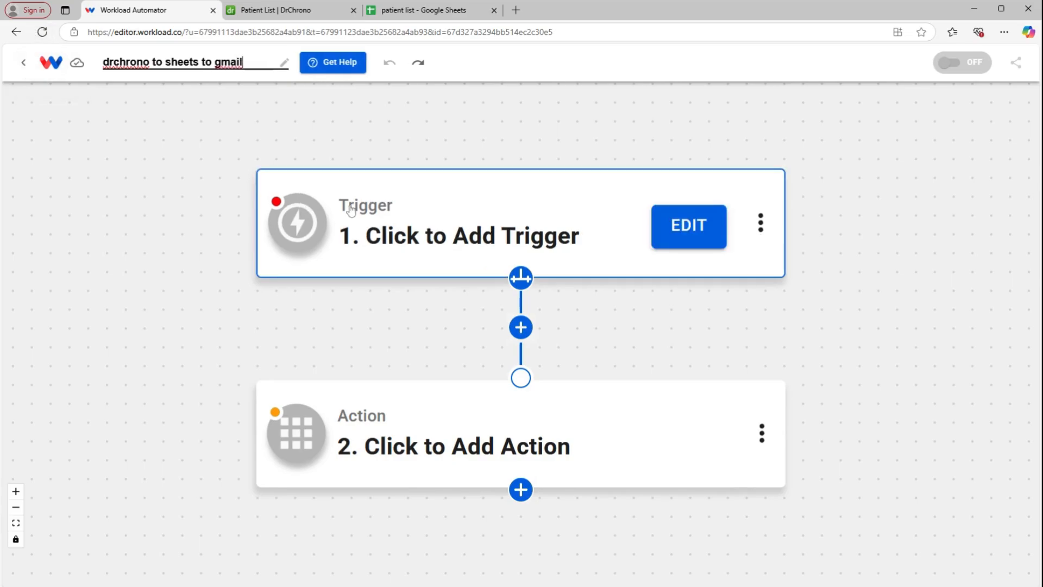
{"action": "left_click", "coordinate": [439, 226]}
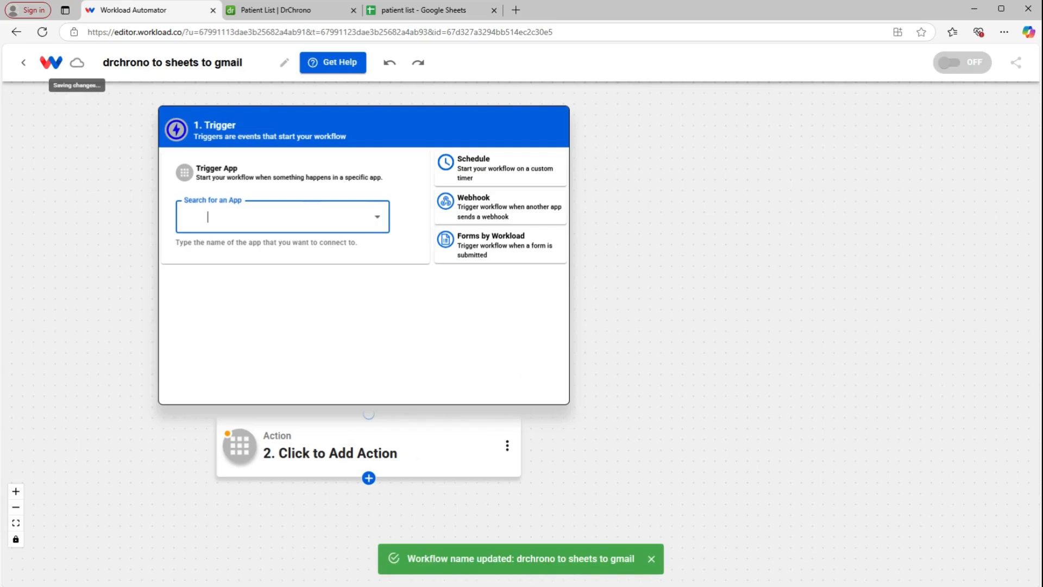
{"action": "type", "text": "drc"}
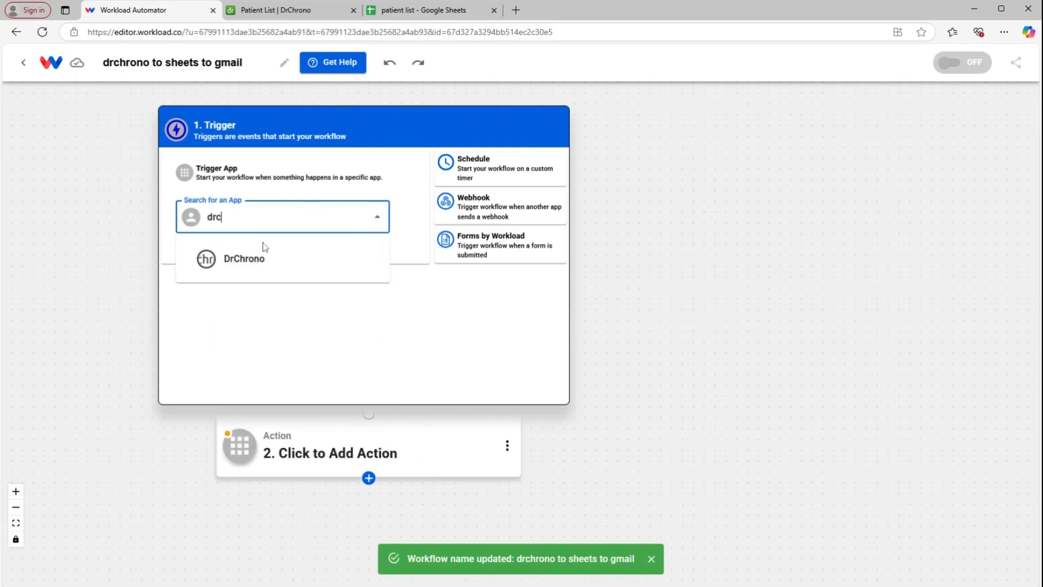
{"action": "left_click", "coordinate": [258, 268]}
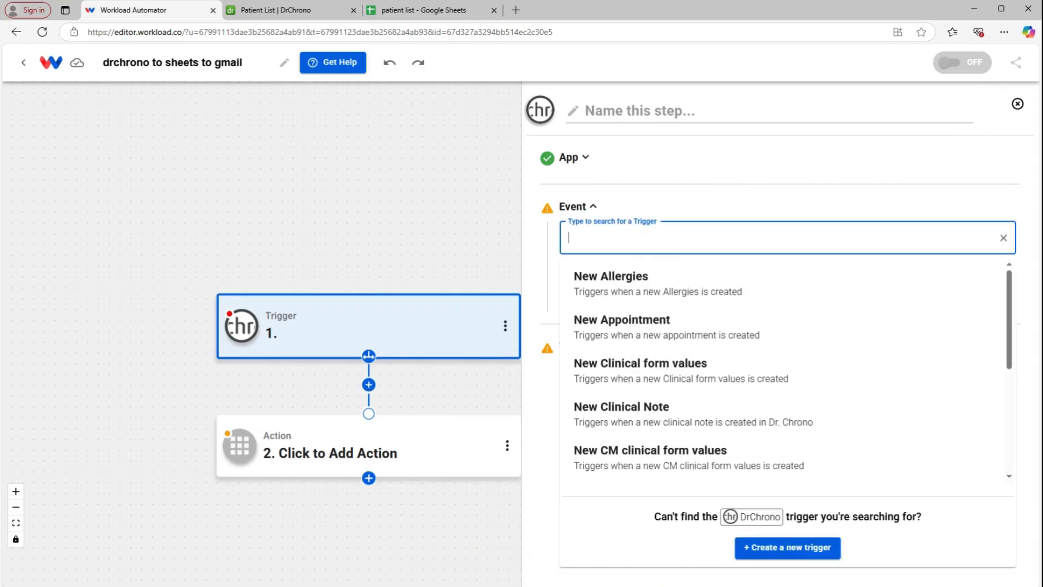
- Set the trigger event to New Patient and accept the connected DrChrono account
{"action": "scroll", "coordinate": [631, 356], "scroll_direction": "down", "scroll_amount": 5}
{"action": "left_click", "coordinate": [650, 409]}
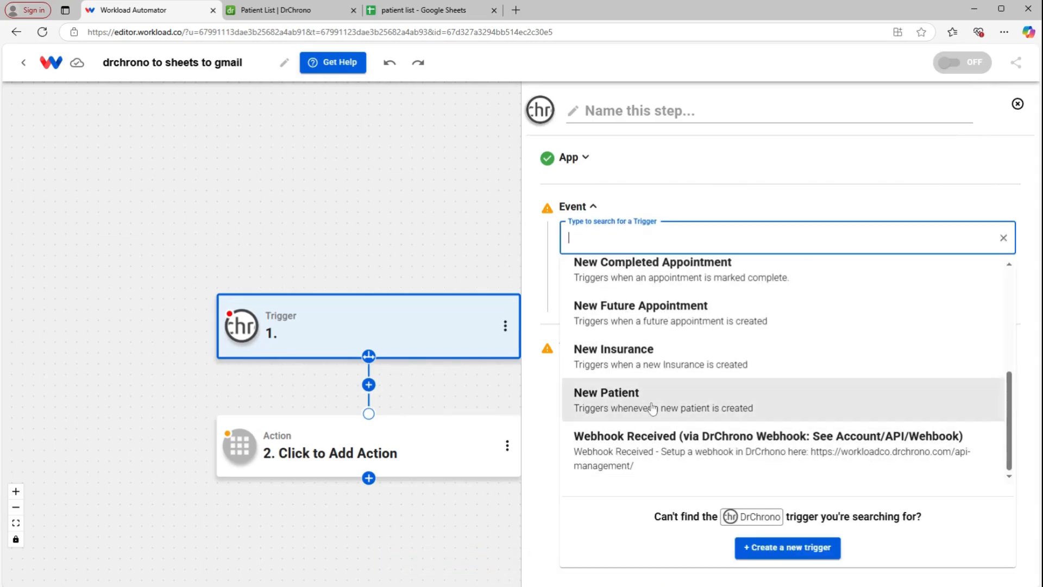
{"action": "left_click", "coordinate": [659, 294]}
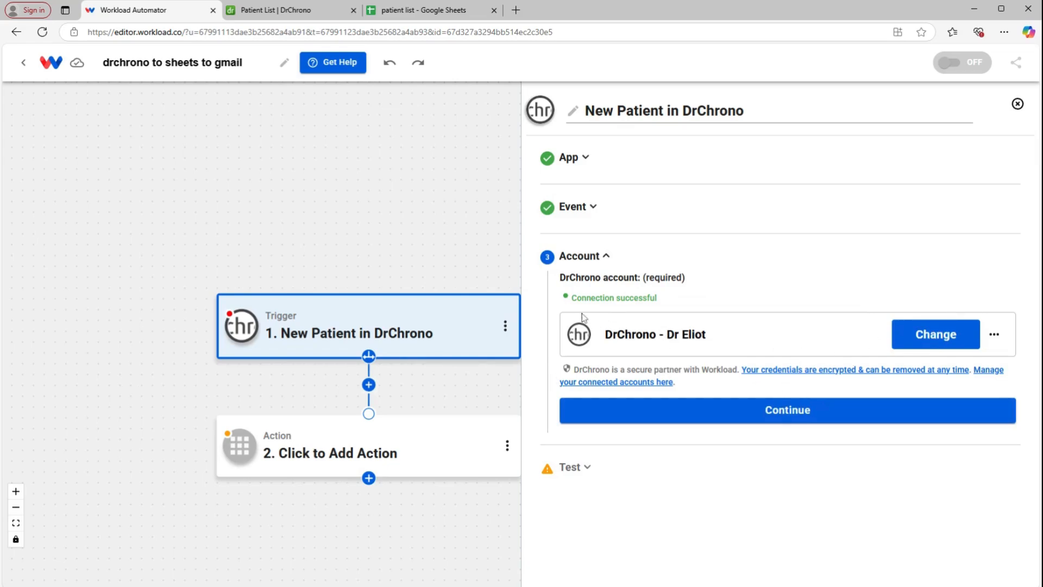
{"action": "left_click", "coordinate": [761, 412]}
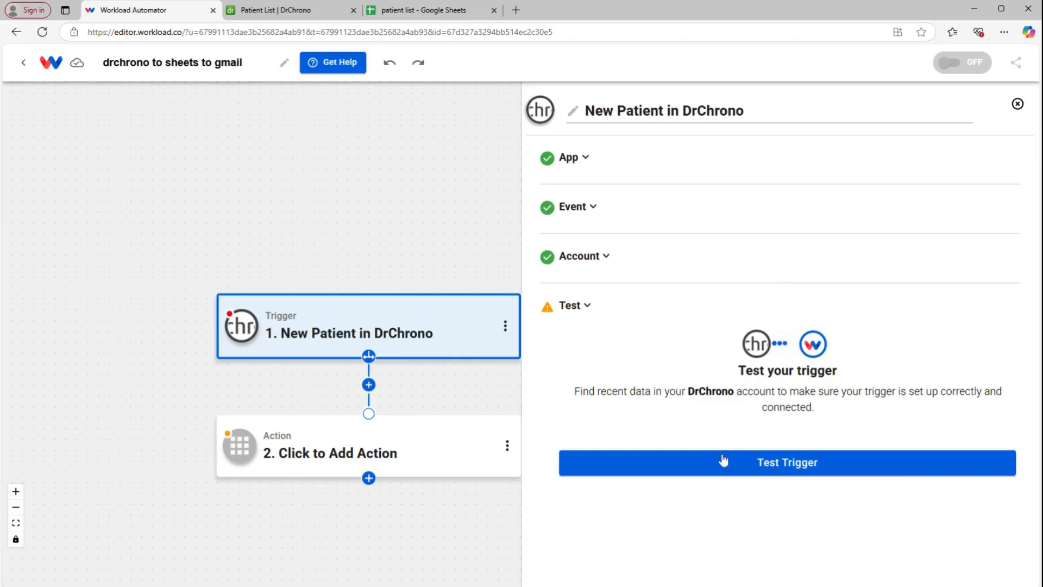
- Test the DrChrono trigger, review the fields of the returned patient record and continue to the action step
{"action": "left_click", "coordinate": [728, 466]}
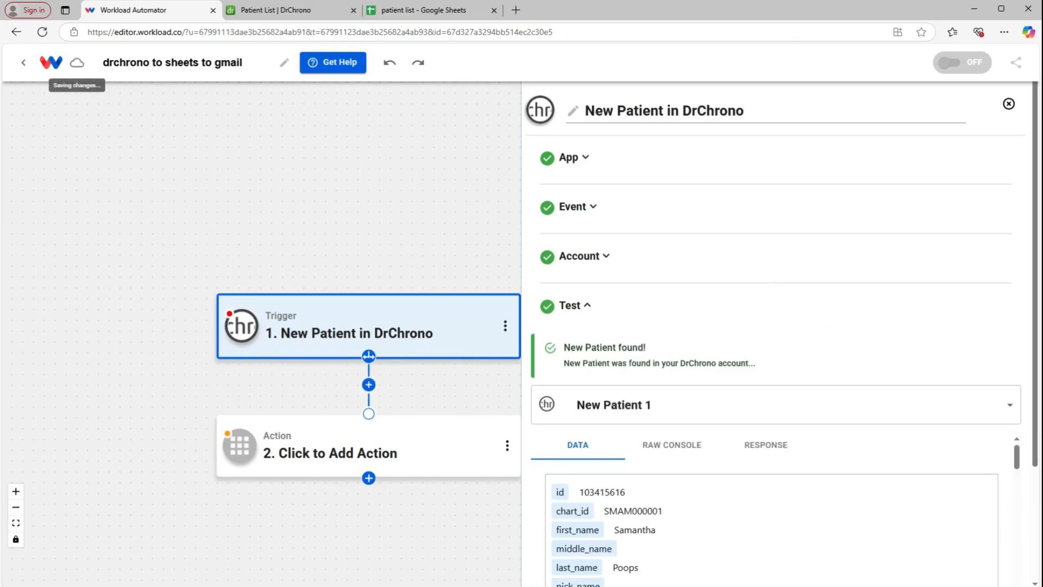
{"action": "scroll", "coordinate": [664, 496], "scroll_direction": "down", "scroll_amount": 2}
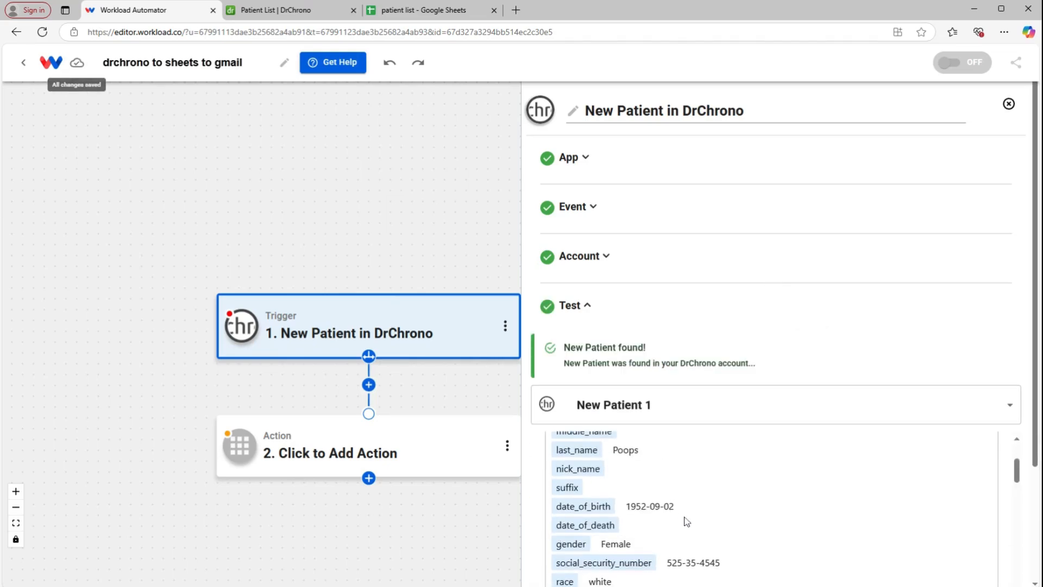
{"action": "scroll", "coordinate": [687, 521], "scroll_direction": "up", "scroll_amount": 1}
{"action": "scroll", "coordinate": [780, 494], "scroll_direction": "down", "scroll_amount": 12}
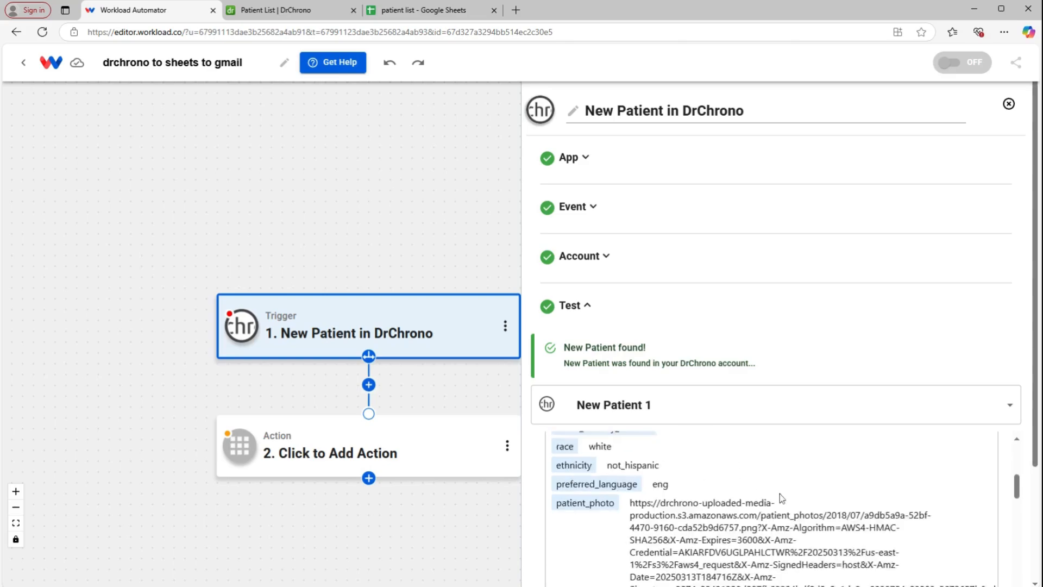
{"action": "scroll", "coordinate": [965, 500], "scroll_direction": "down", "scroll_amount": 5}
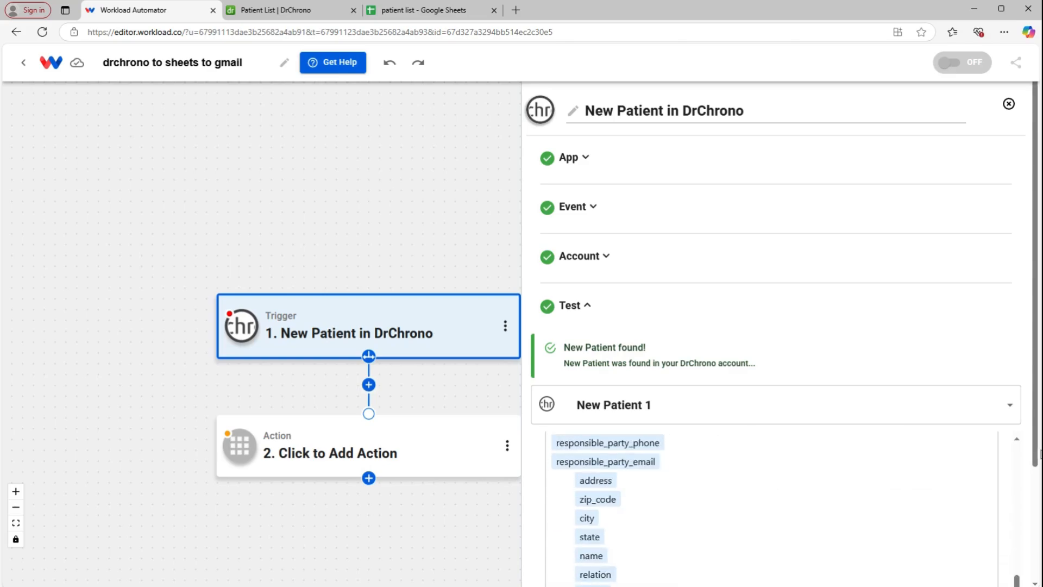
{"action": "scroll", "coordinate": [1025, 528], "scroll_direction": "down", "scroll_amount": 3}
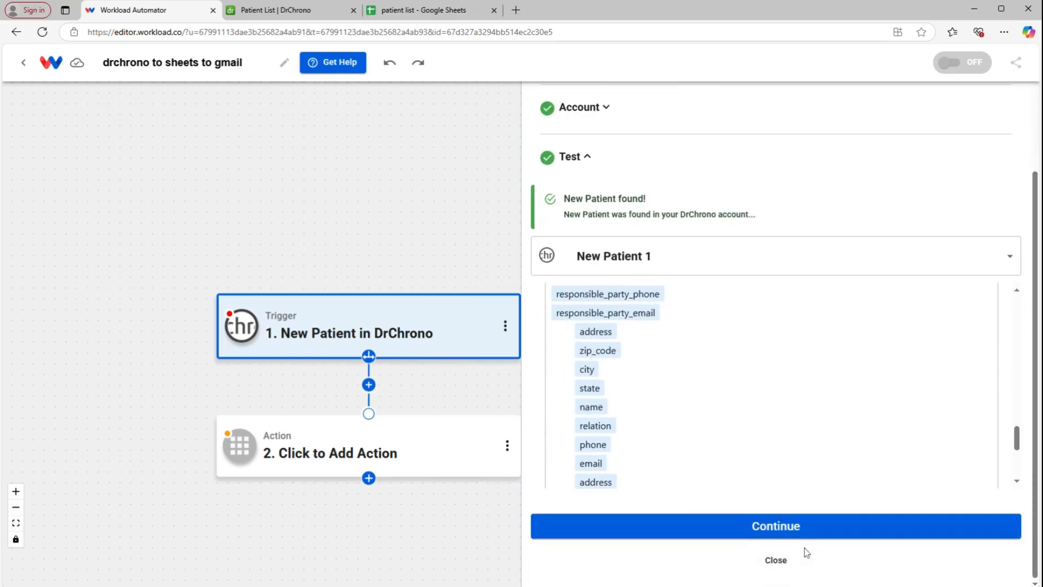
{"action": "left_click", "coordinate": [760, 527]}
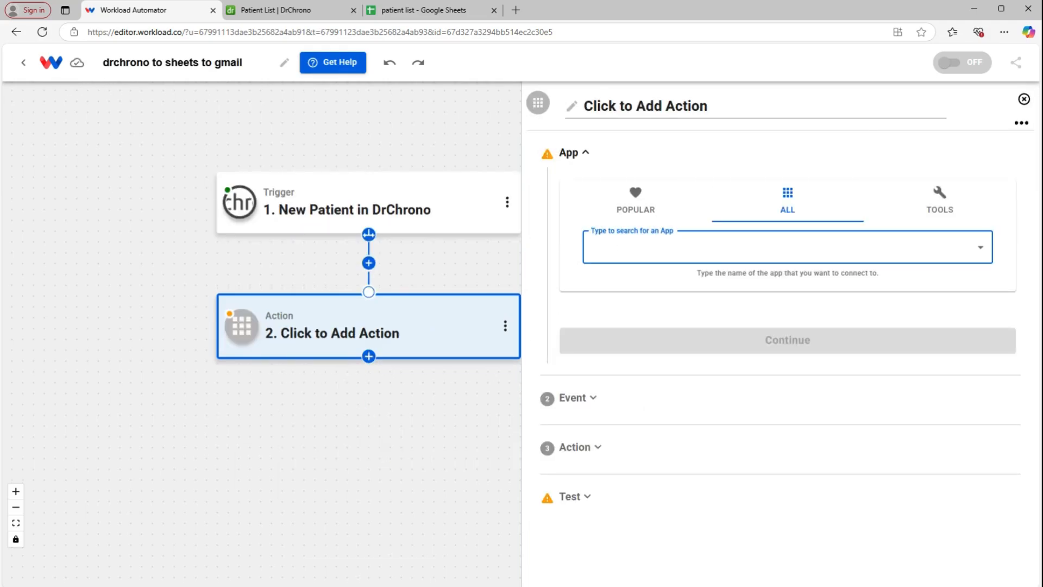
- Search for "sheets" and choose Google Sheets as the app for the second workflow step
{"action": "type", "text": "shhe"}
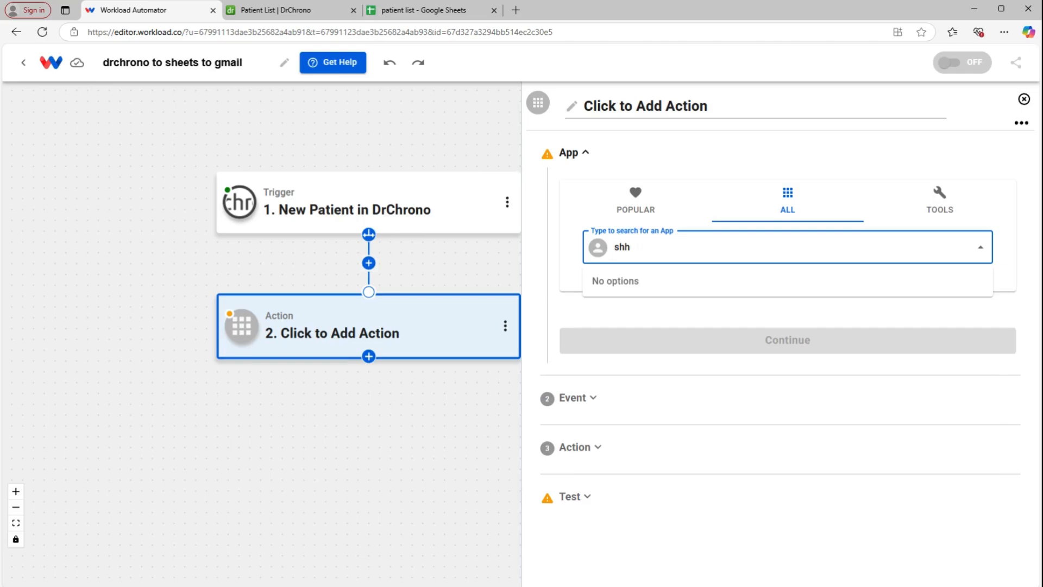
{"action": "key", "text": "BackSpace"}
{"action": "type", "text": "eets"}
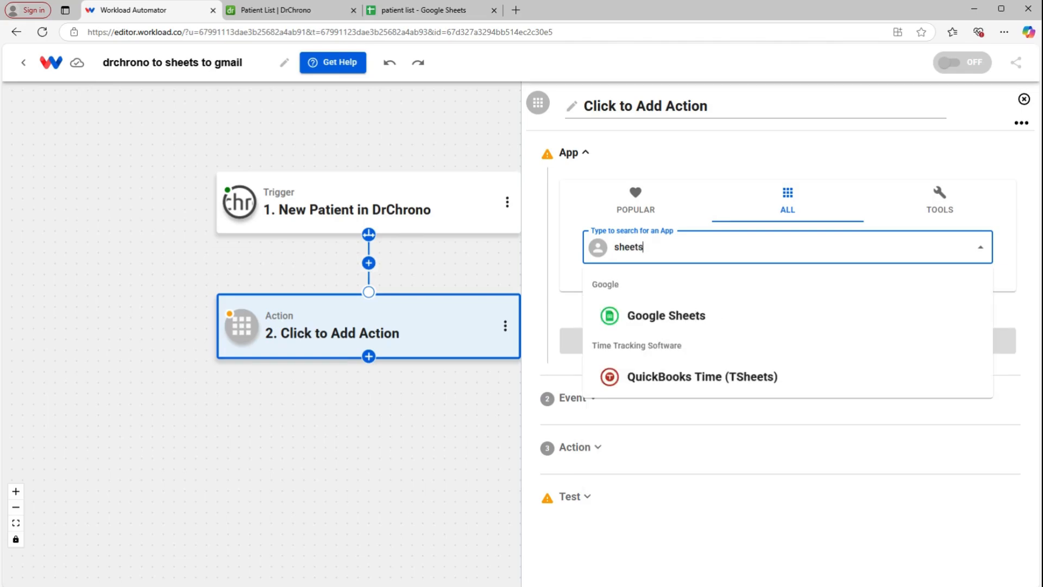
{"action": "left_click", "coordinate": [676, 318]}
- Set the Google Sheets event to Create Spreadsheet Row and accept the connected account
{"action": "left_click", "coordinate": [646, 242]}
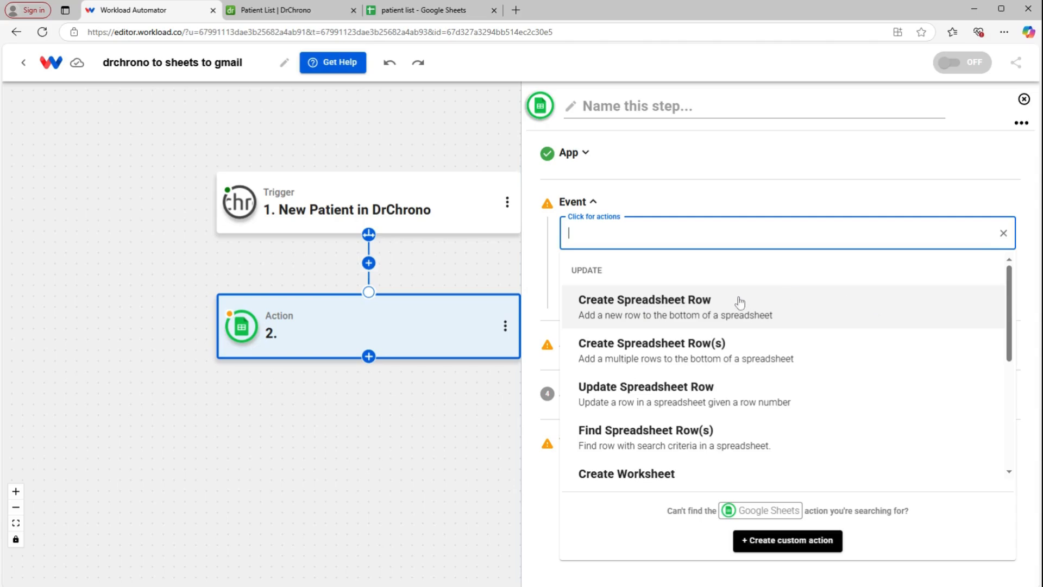
{"action": "left_click", "coordinate": [626, 314]}
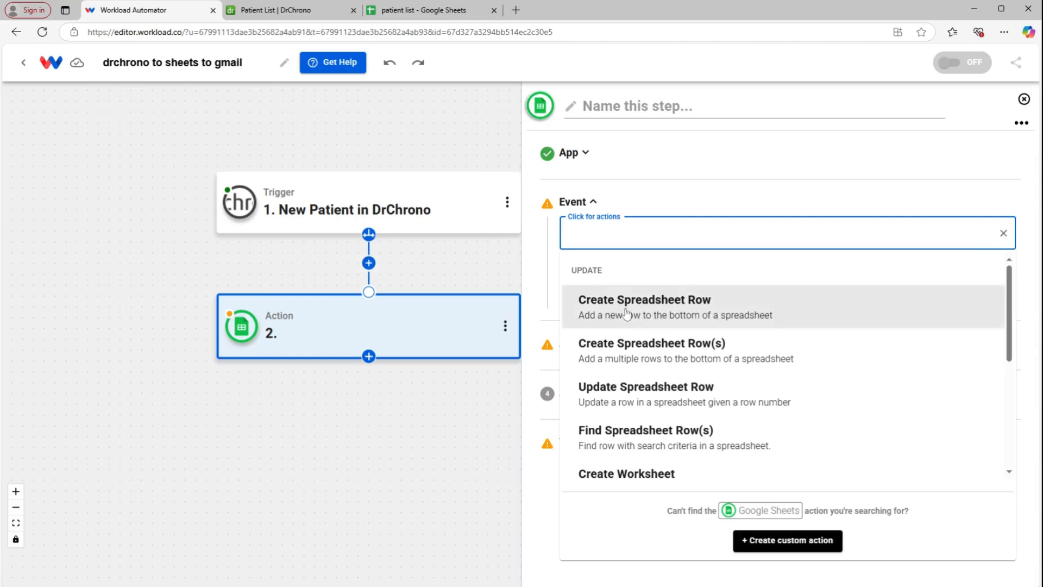
{"action": "left_click", "coordinate": [639, 294]}
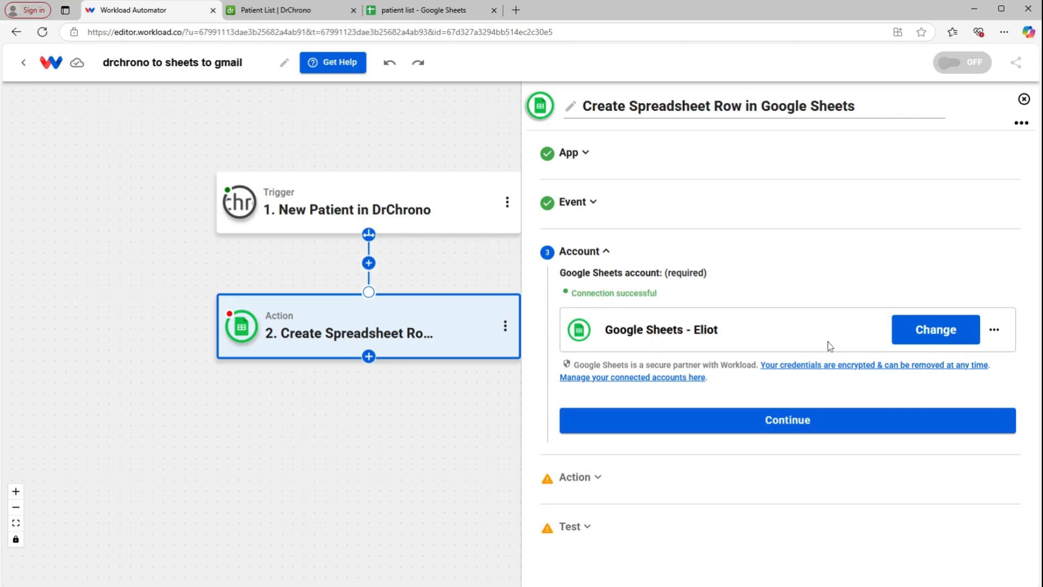
{"action": "left_click", "coordinate": [817, 431]}
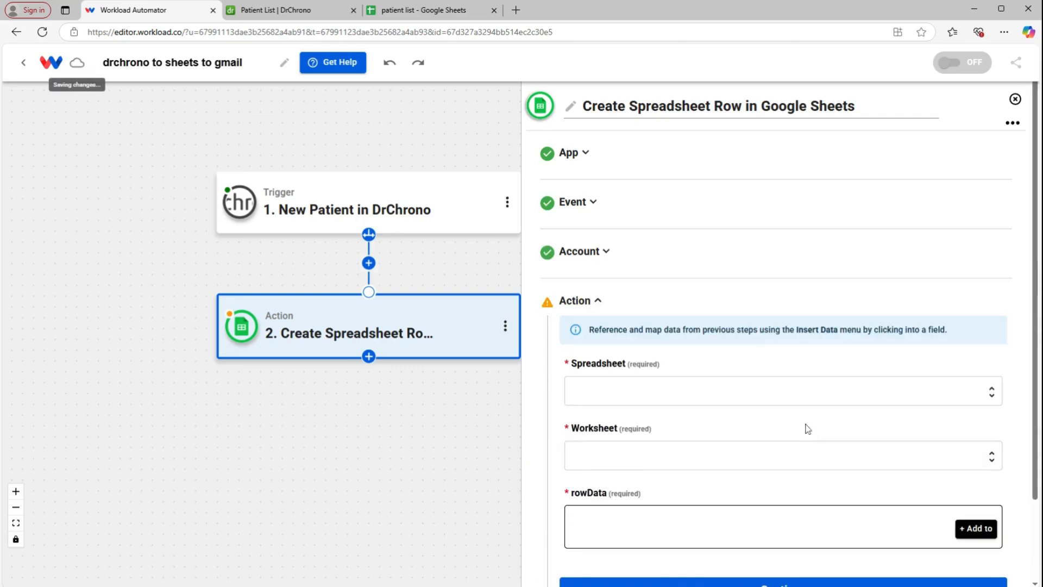
- Select the "patient list" spreadsheet and its New Patients worksheet as the destination for the row
{"action": "left_click", "coordinate": [782, 333]}
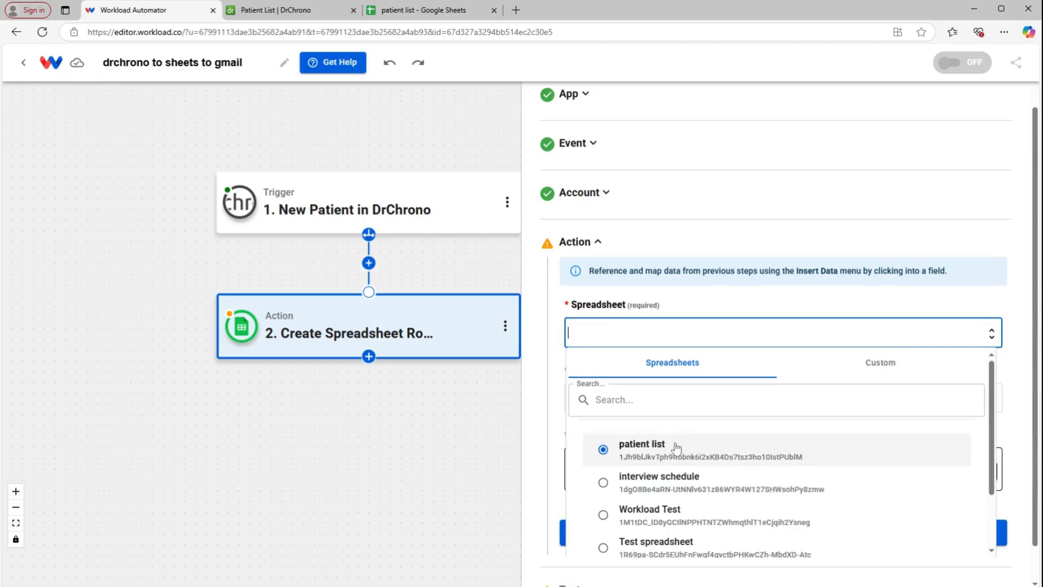
{"action": "left_click", "coordinate": [673, 449]}
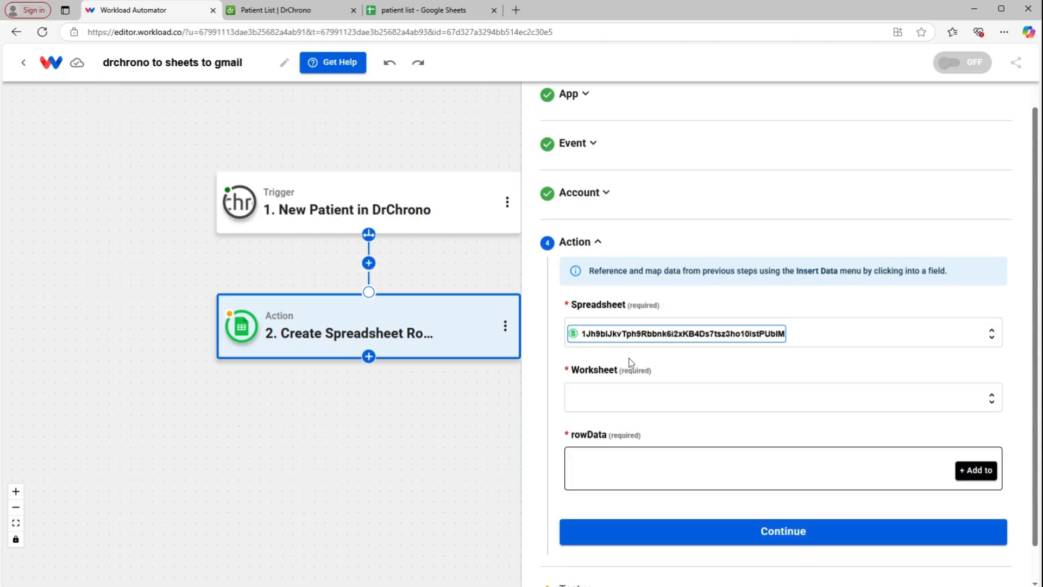
{"action": "left_click", "coordinate": [633, 397]}
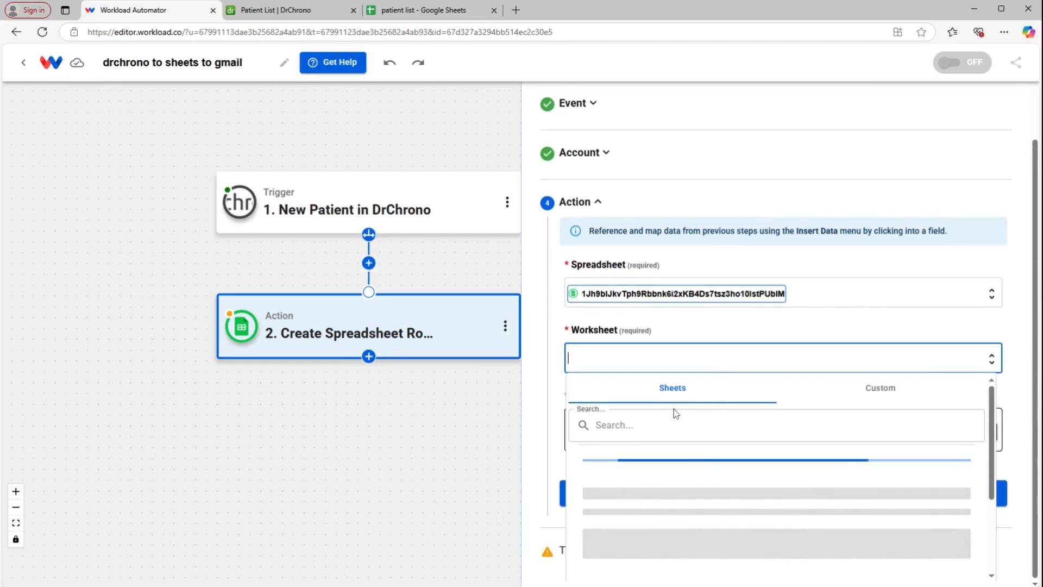
{"action": "left_click", "coordinate": [637, 486]}
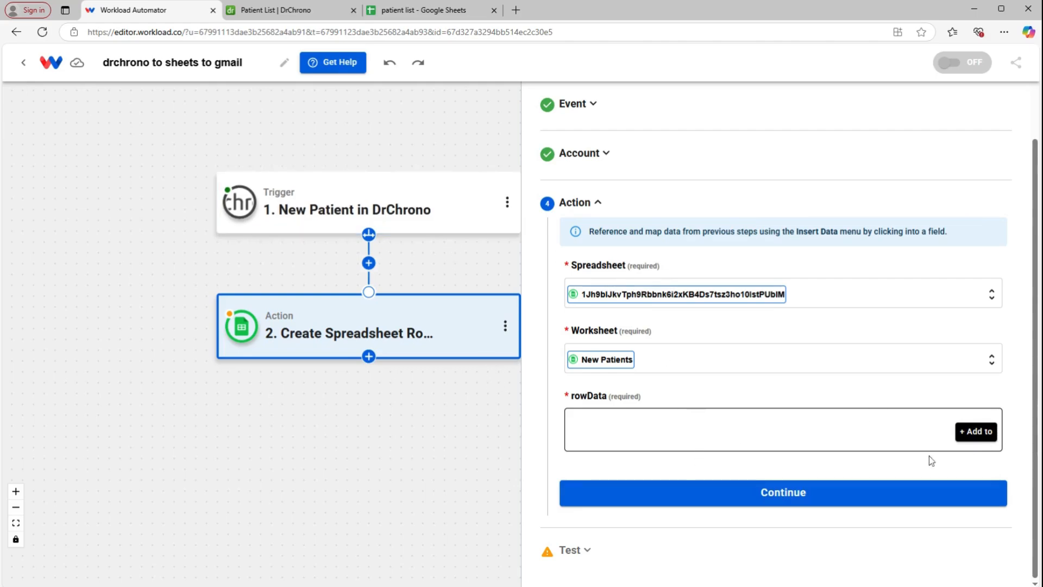
- Add a row data entry and set its column name to First name
{"action": "left_click", "coordinate": [976, 431]}
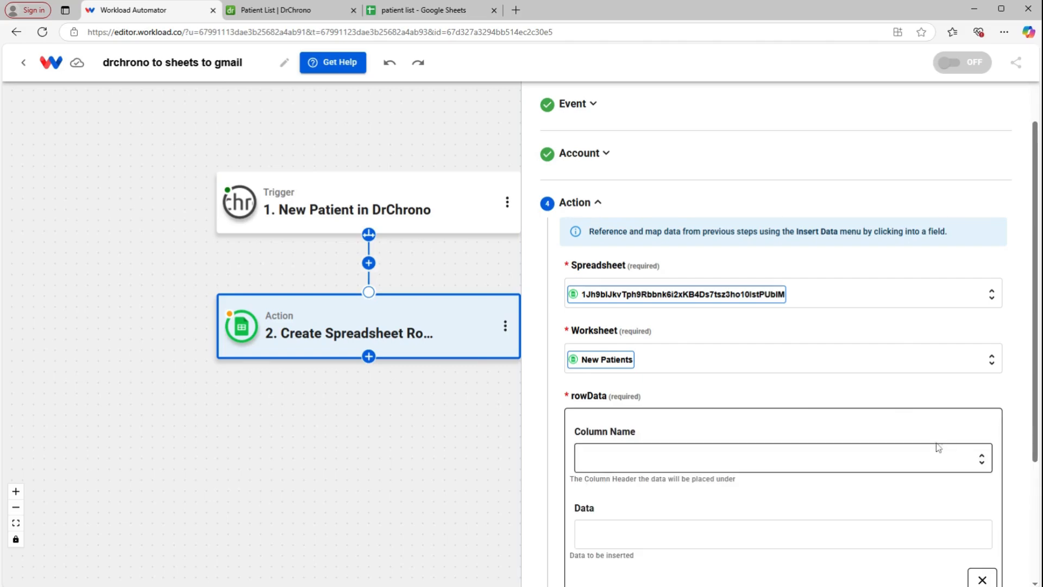
{"action": "left_click", "coordinate": [631, 341]}
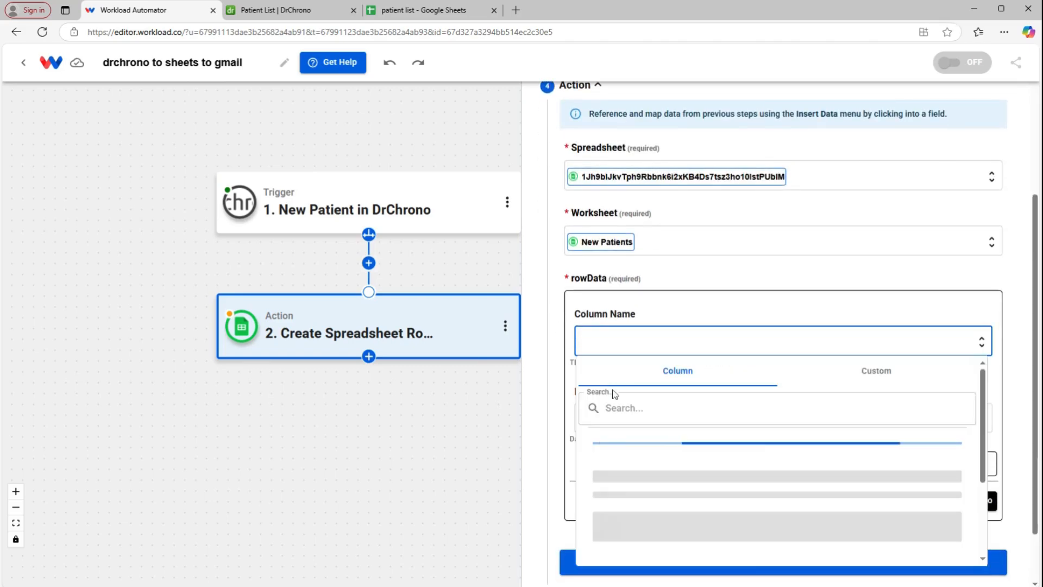
{"action": "scroll", "coordinate": [656, 378], "scroll_direction": "down", "scroll_amount": 2}
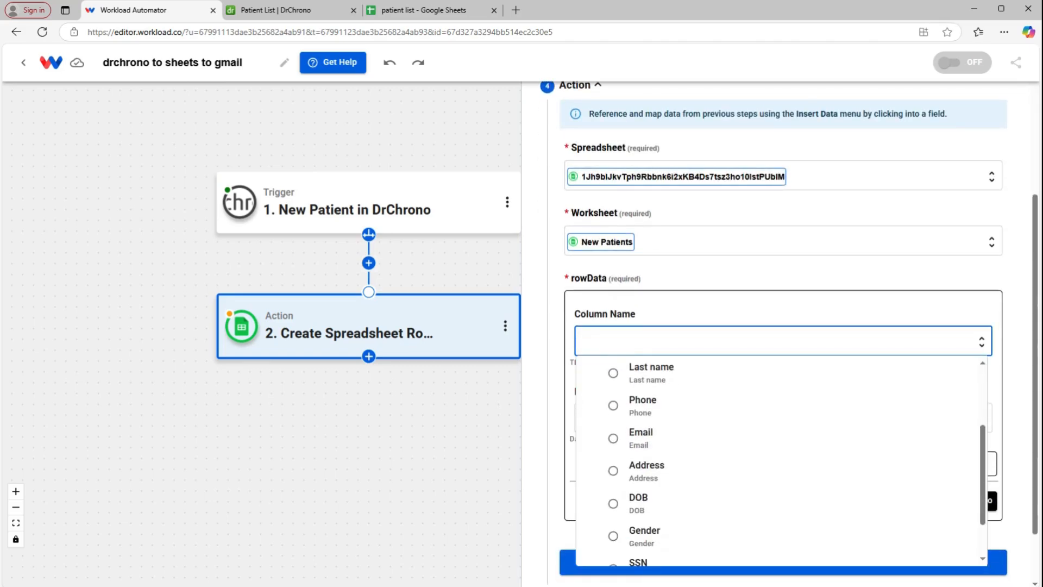
{"action": "scroll", "coordinate": [656, 375], "scroll_direction": "up", "scroll_amount": 2}
{"action": "left_click", "coordinate": [638, 454]}
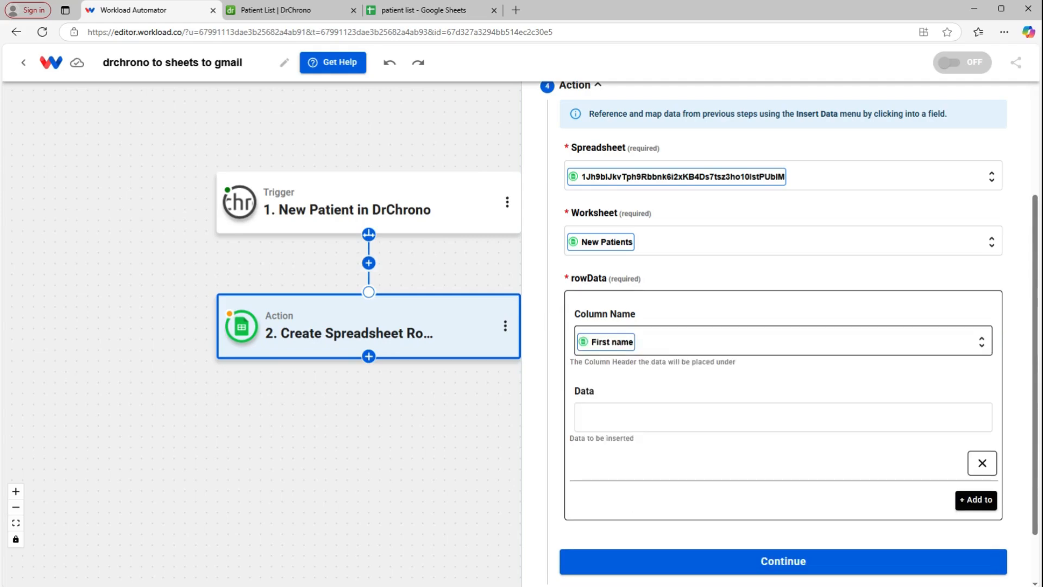
- Map the First name column's data to the first_name output of the New Patient in DrChrono trigger
{"action": "scroll", "coordinate": [665, 401], "scroll_direction": "down", "scroll_amount": 1}
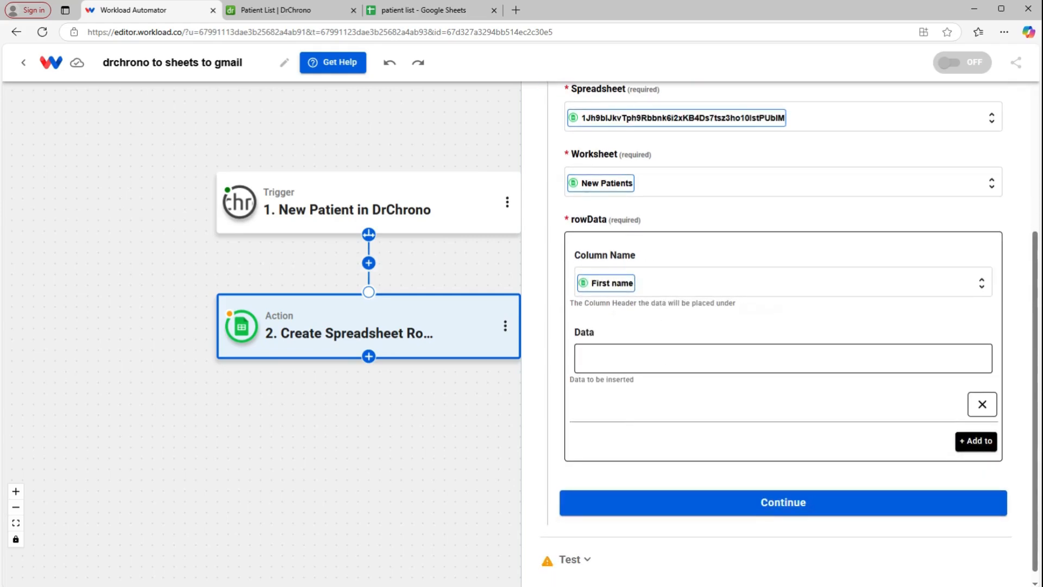
{"action": "left_click", "coordinate": [674, 358]}
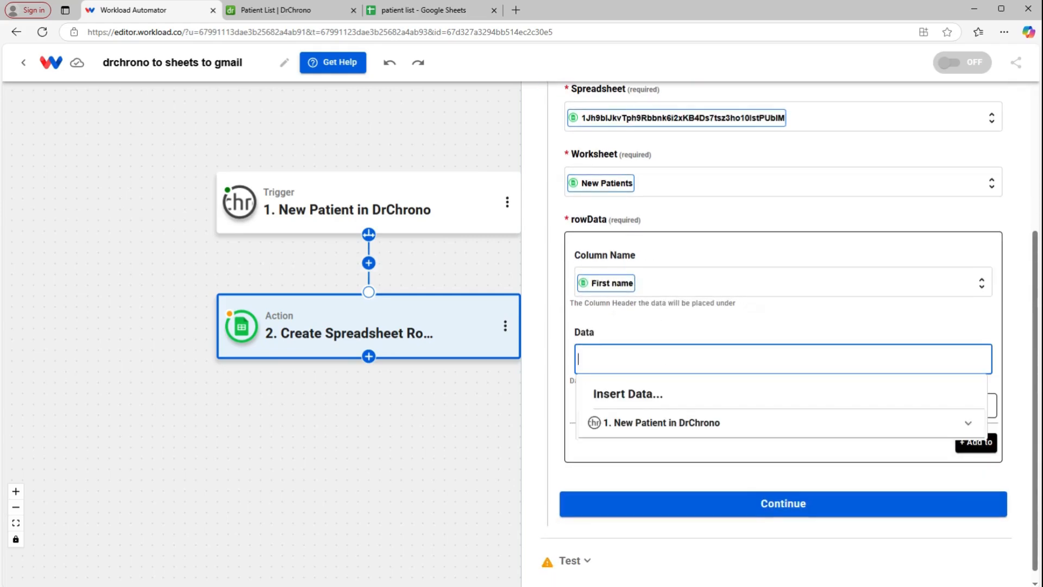
{"action": "left_click", "coordinate": [671, 423]}
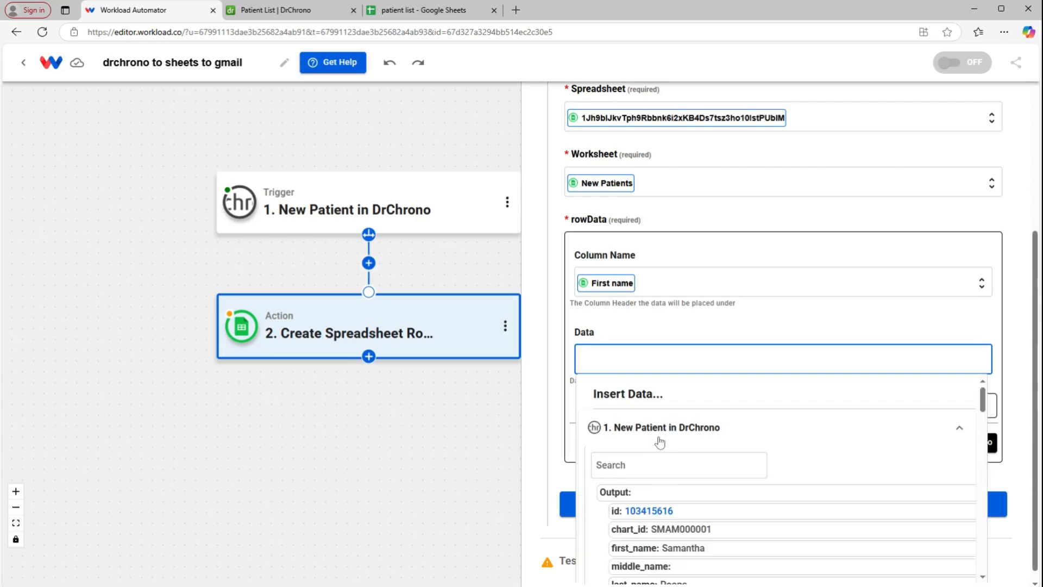
{"action": "scroll", "coordinate": [674, 462], "scroll_direction": "down", "scroll_amount": 1}
{"action": "left_click", "coordinate": [683, 491]}
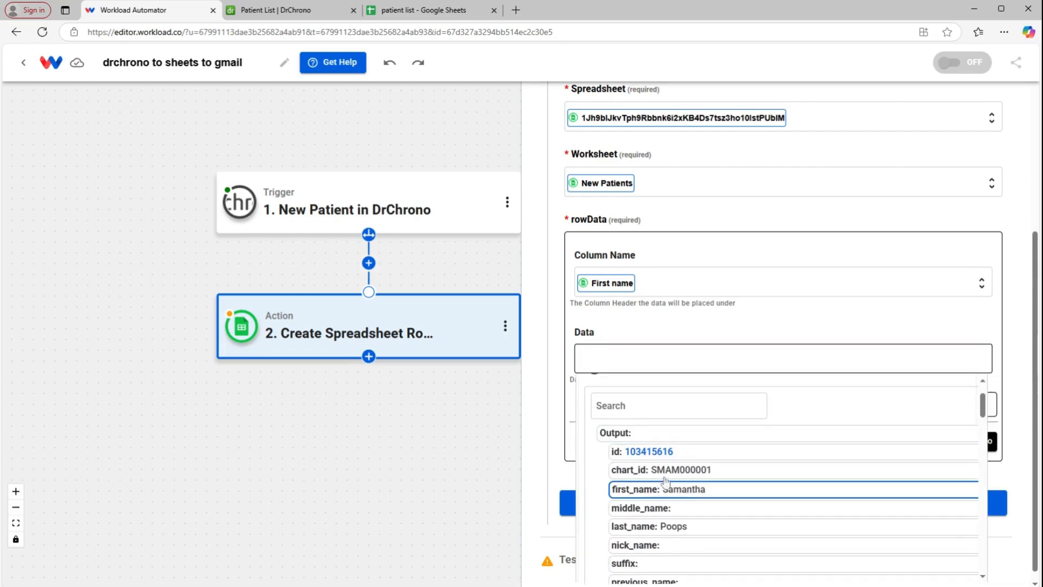
{"action": "left_click", "coordinate": [556, 310]}
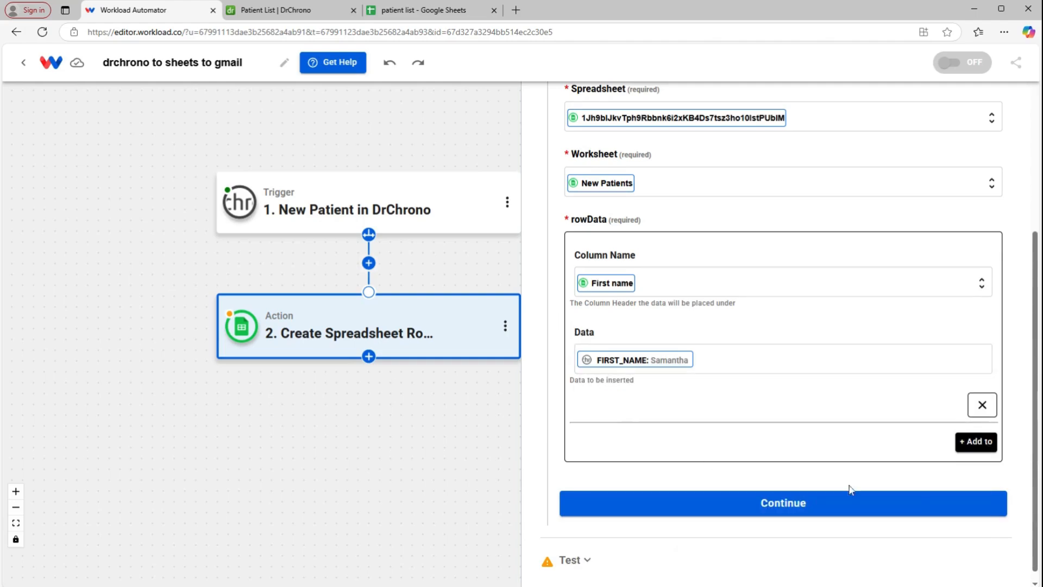
- Add a second row data entry and set its column name to Last name
{"action": "left_click", "coordinate": [993, 447]}
{"action": "scroll", "coordinate": [628, 383], "scroll_direction": "down", "scroll_amount": 2}
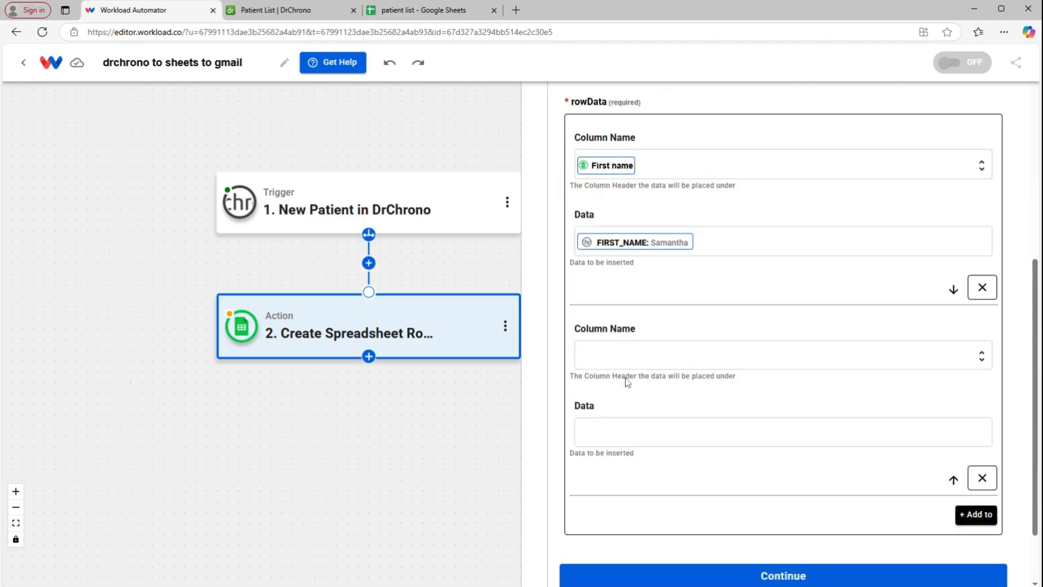
{"action": "left_click", "coordinate": [629, 356]}
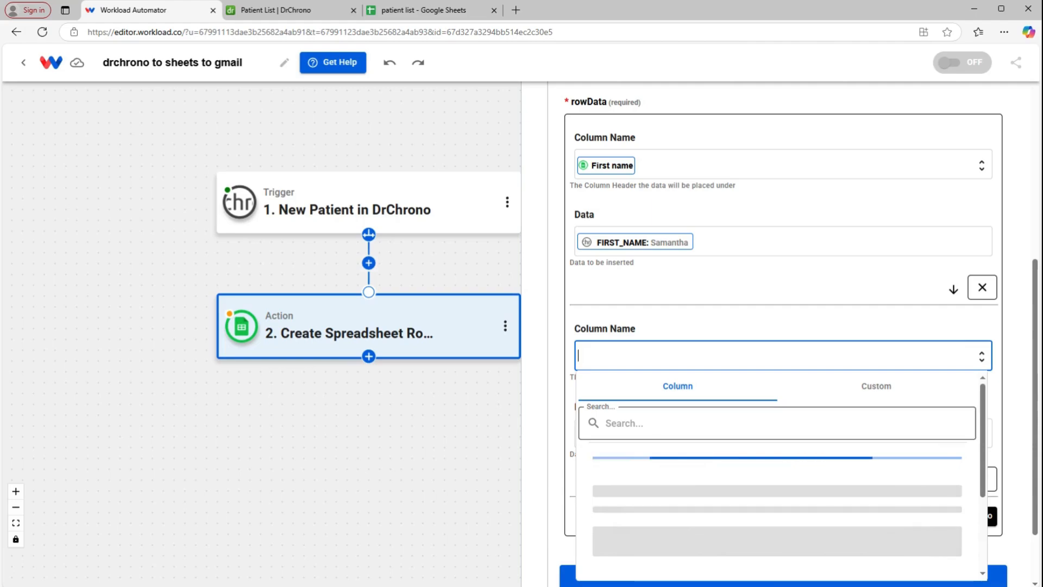
{"action": "scroll", "coordinate": [642, 449], "scroll_direction": "down", "scroll_amount": 1}
{"action": "left_click", "coordinate": [642, 449]}
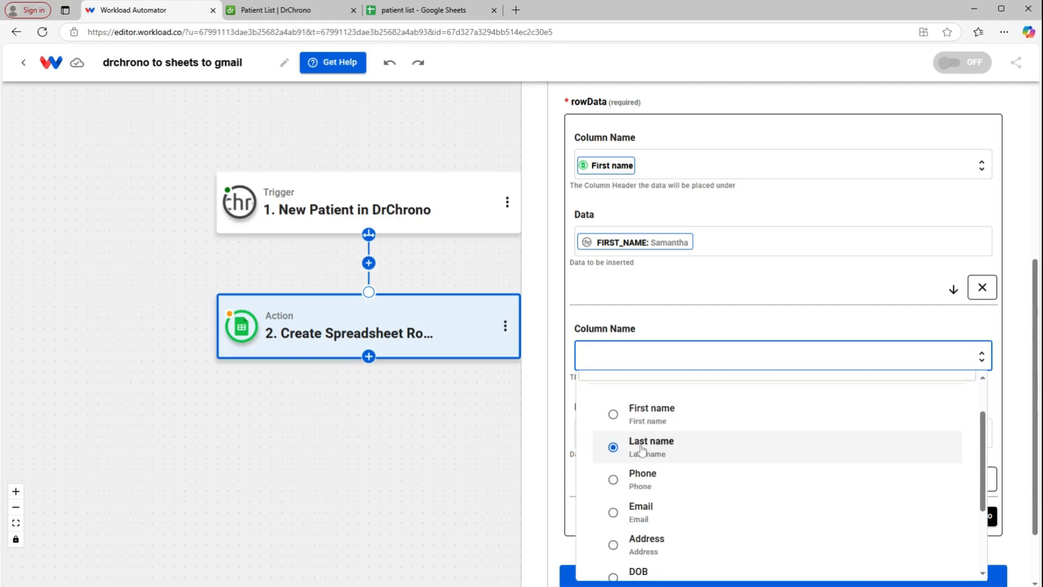
- Map the Last name column's data to the last_name output of the New Patient in DrChrono trigger
{"action": "left_click", "coordinate": [620, 421]}
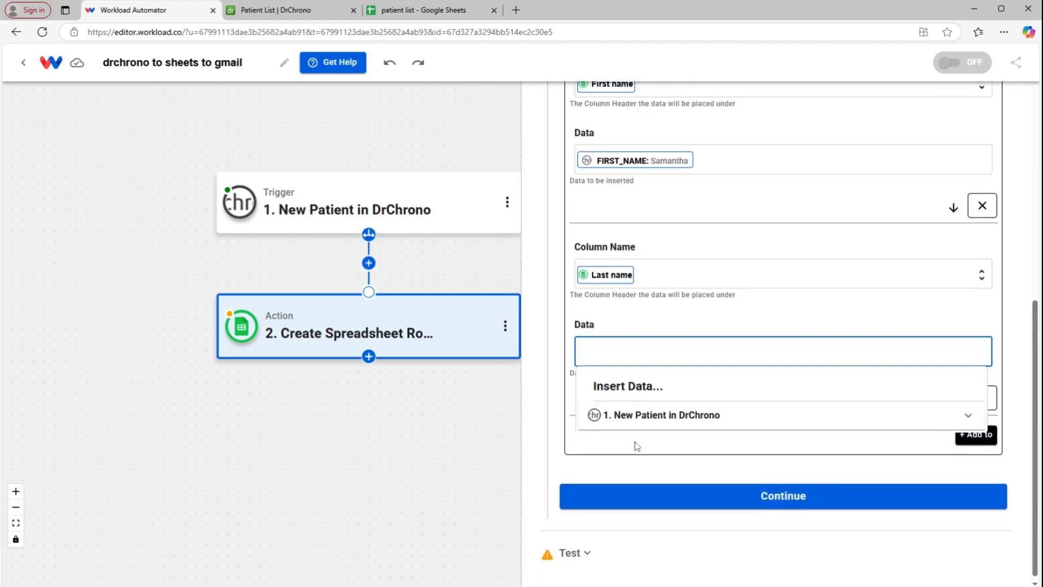
{"action": "left_click", "coordinate": [643, 424]}
{"action": "scroll", "coordinate": [643, 424], "scroll_direction": "down", "scroll_amount": 3}
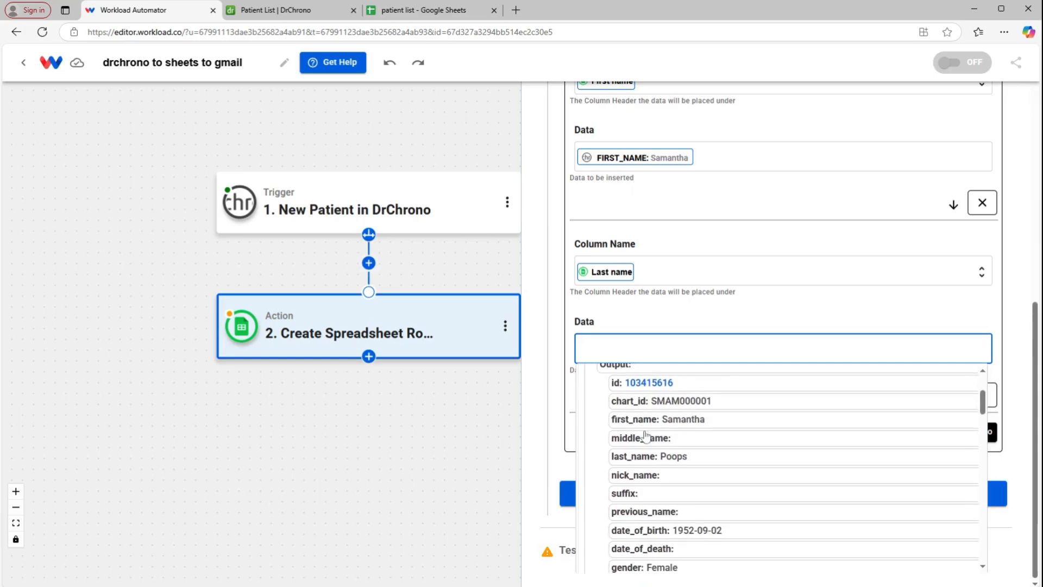
{"action": "left_click", "coordinate": [647, 459]}
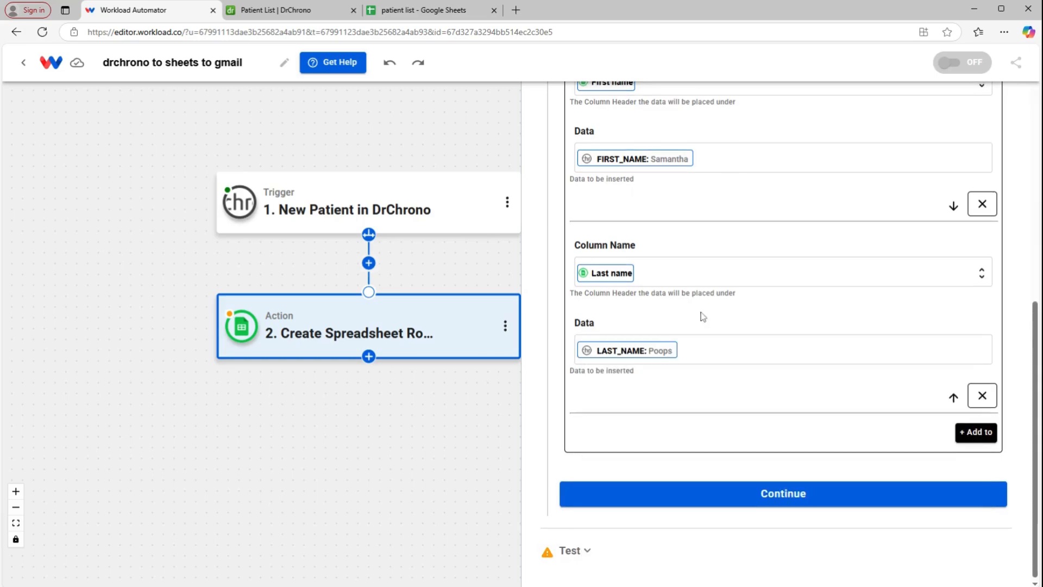
- Add a third row data entry below Last name and open its column name choices
{"action": "left_click", "coordinate": [972, 431]}
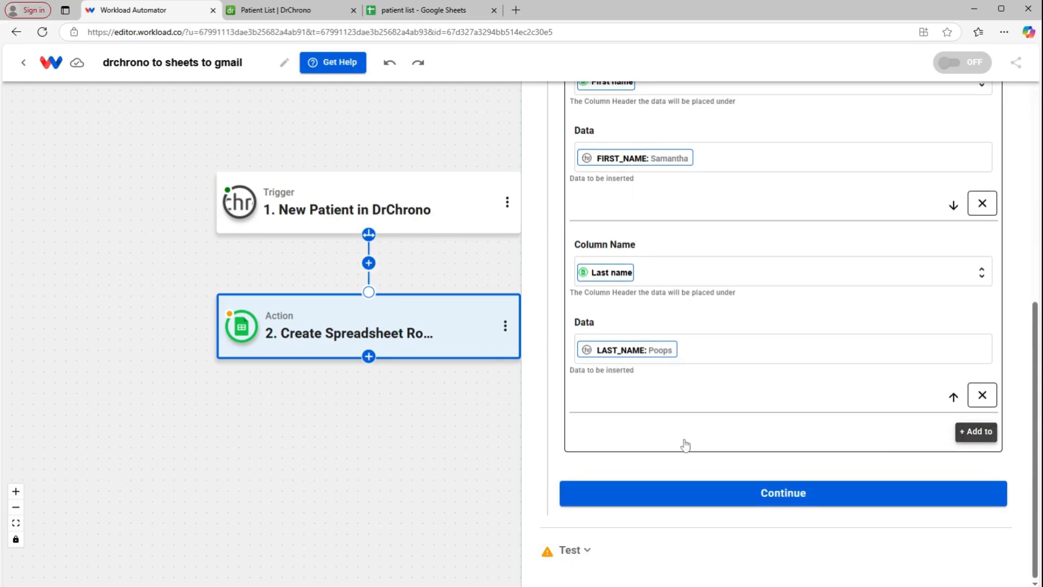
{"action": "scroll", "coordinate": [701, 419], "scroll_direction": "down", "scroll_amount": 1}
{"action": "scroll", "coordinate": [639, 302], "scroll_direction": "down", "scroll_amount": 2}
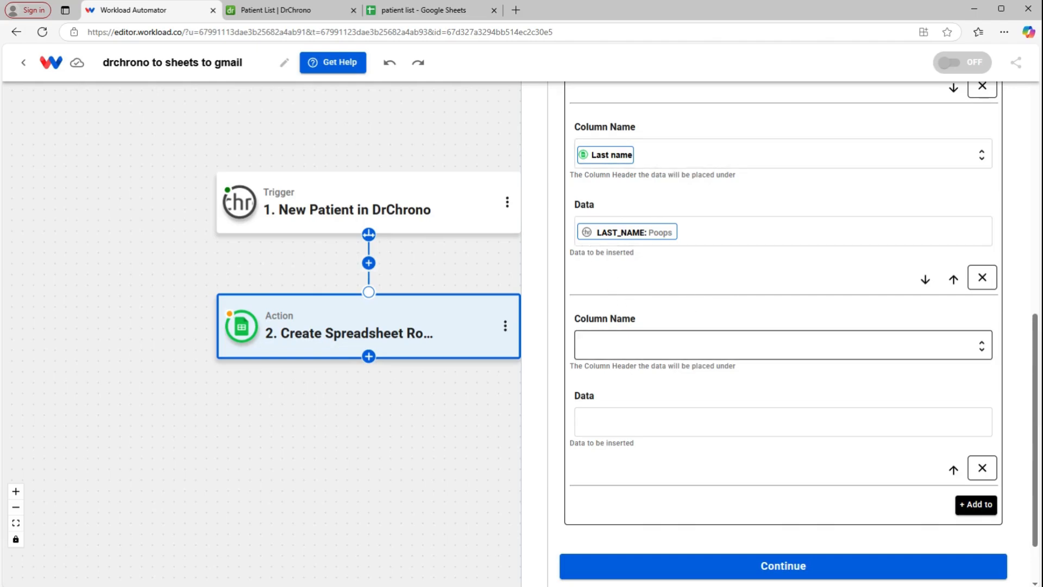
{"action": "left_click", "coordinate": [580, 344]}
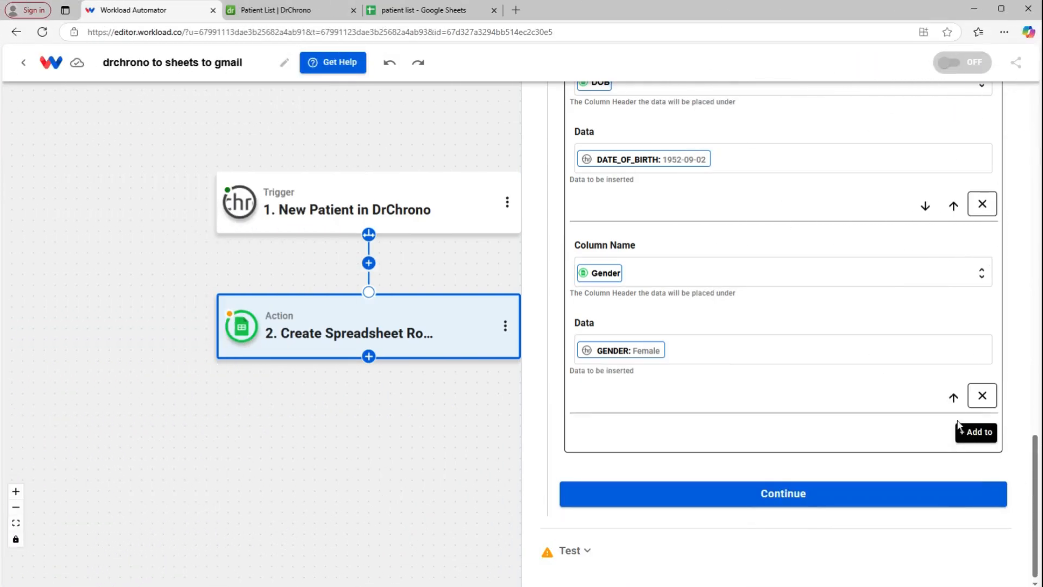
- Add a row data entry below Gender and set its column name to SSN
{"action": "left_click", "coordinate": [966, 432]}
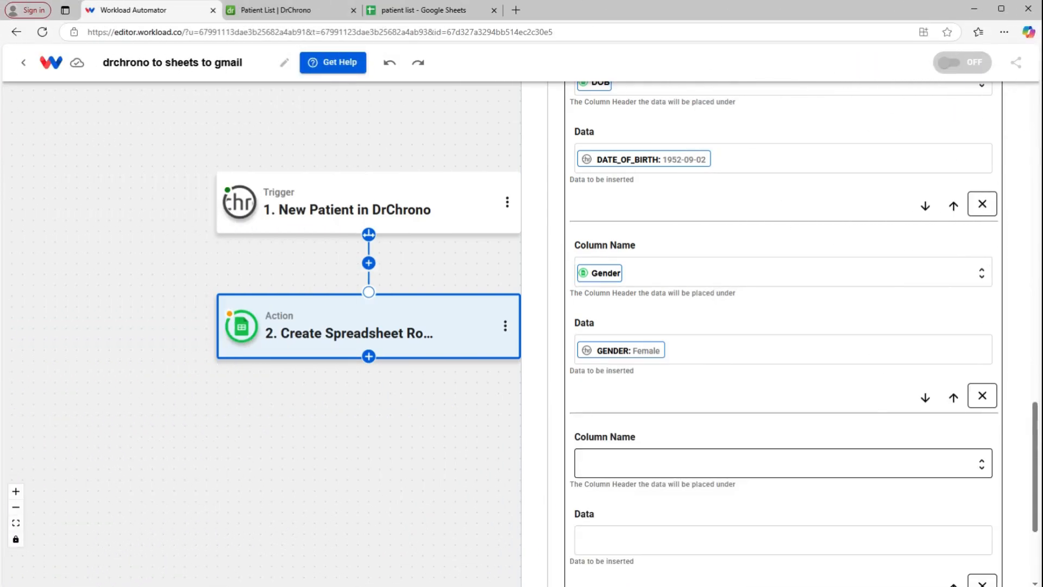
{"action": "left_click", "coordinate": [589, 458]}
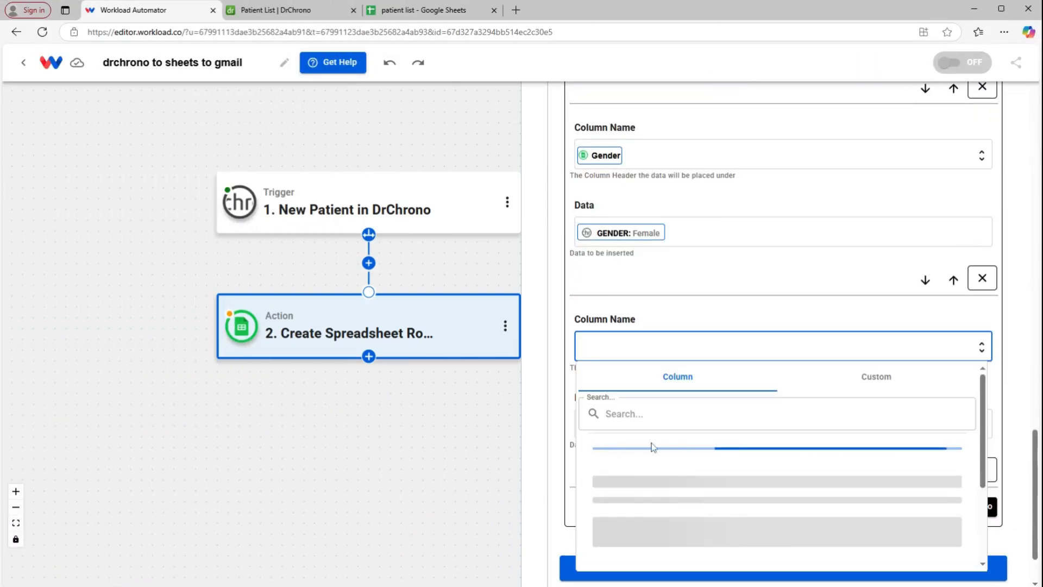
{"action": "scroll", "coordinate": [696, 484], "scroll_direction": "down", "scroll_amount": 3}
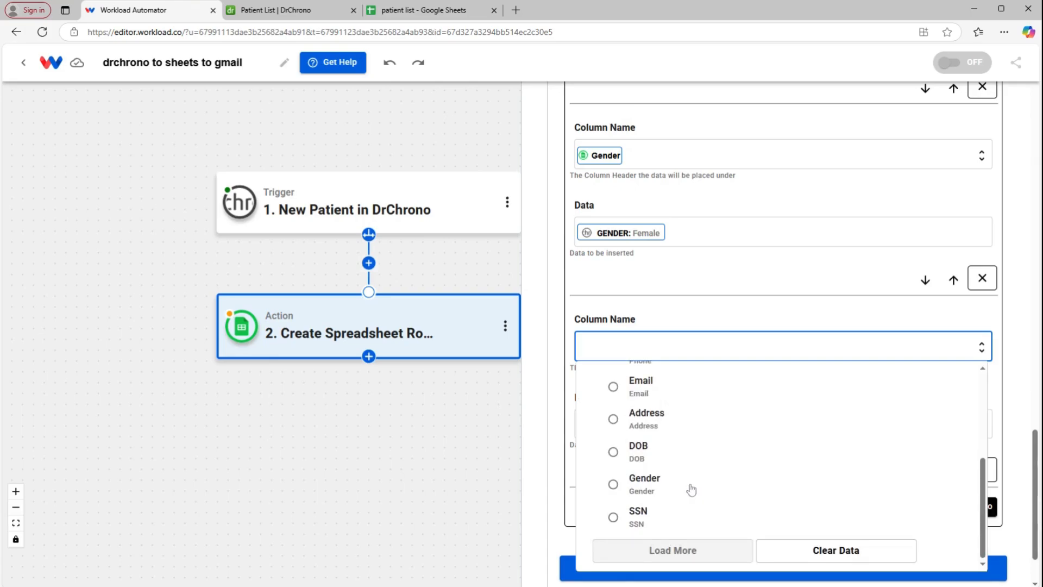
{"action": "left_click", "coordinate": [639, 516]}
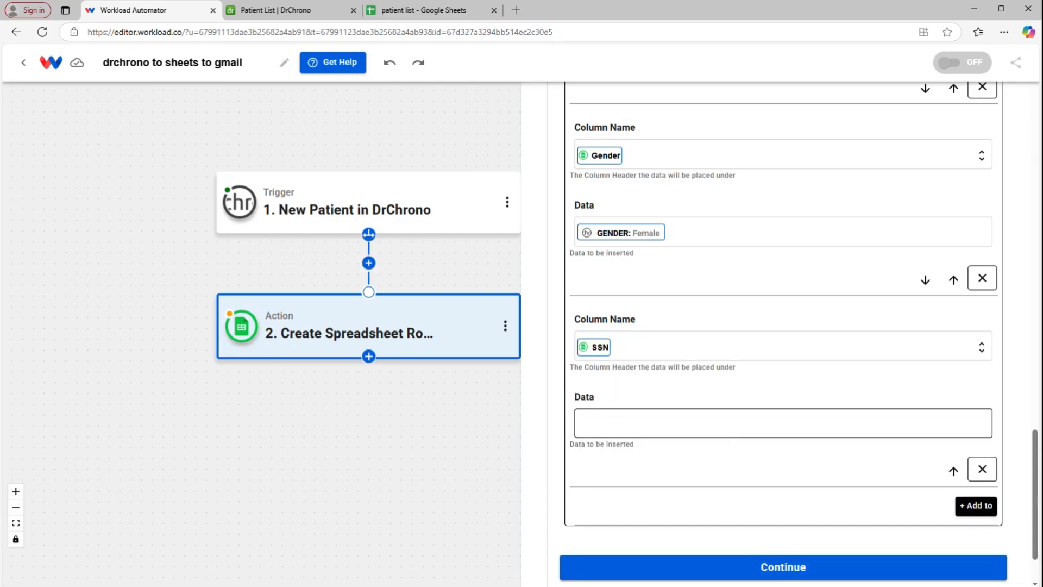
- Map the SSN column's data to the social_security_number output of the New Patient in DrChrono trigger
{"action": "left_click", "coordinate": [782, 427]}
{"action": "left_click", "coordinate": [711, 489]}
{"action": "scroll", "coordinate": [710, 493], "scroll_direction": "down", "scroll_amount": 3}
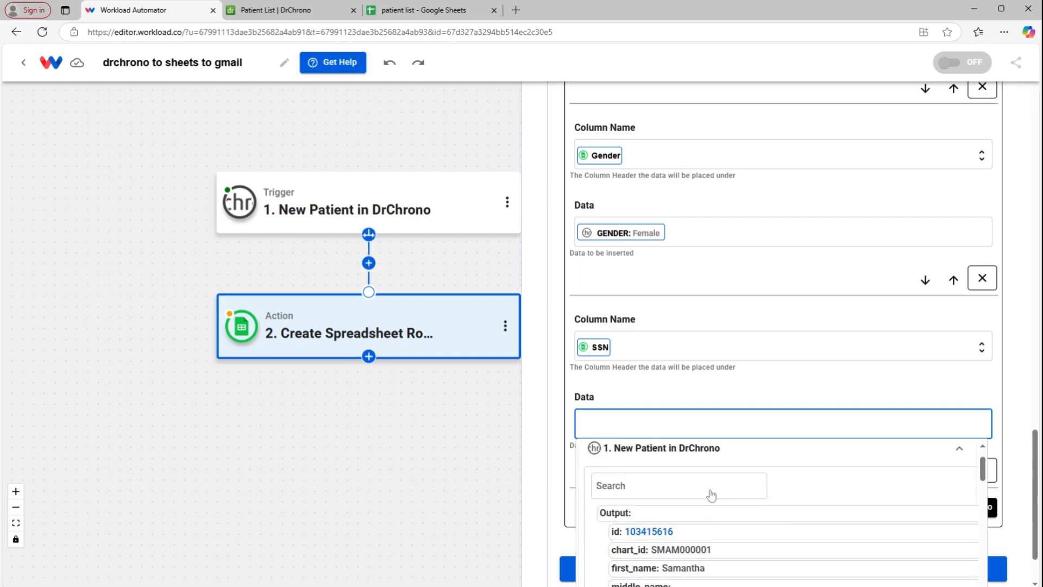
{"action": "scroll", "coordinate": [749, 500], "scroll_direction": "down", "scroll_amount": 3}
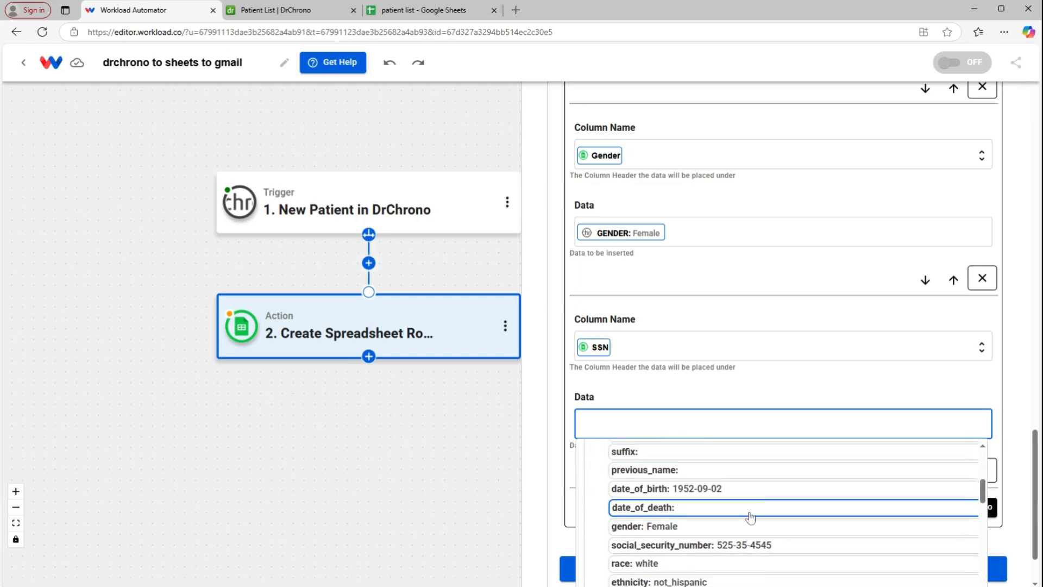
{"action": "left_click", "coordinate": [750, 545]}
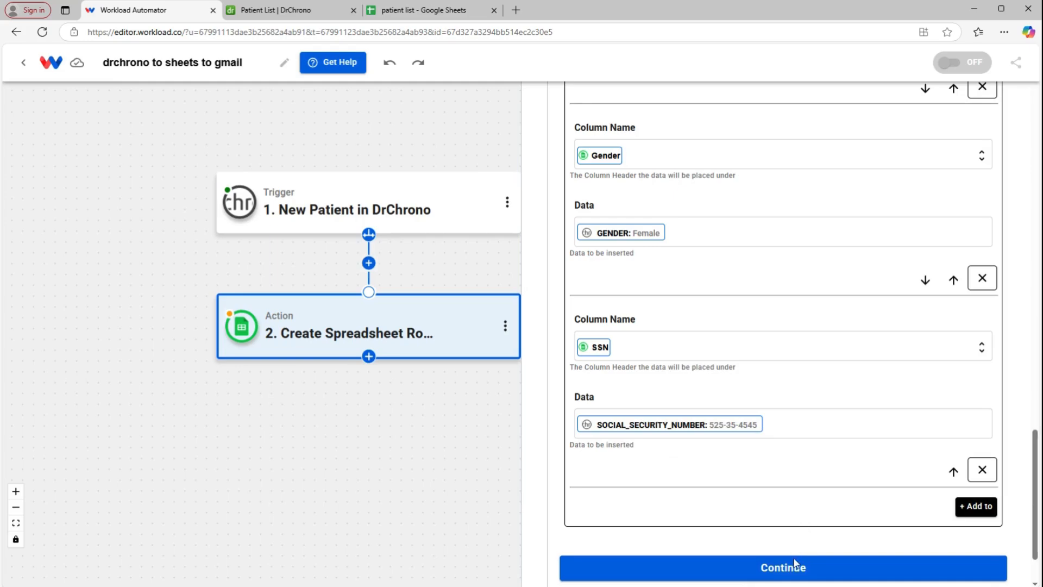
- Test the Create Spreadsheet Row action with the sample patient data, review the response and complete the action's setup
{"action": "left_click", "coordinate": [794, 565]}
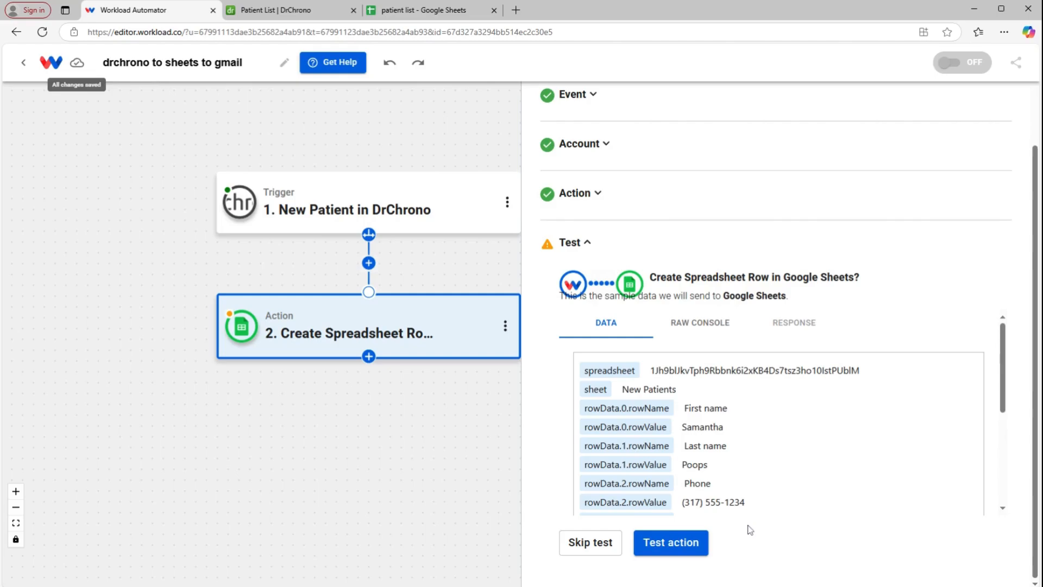
{"action": "scroll", "coordinate": [700, 437], "scroll_direction": "down", "scroll_amount": 4}
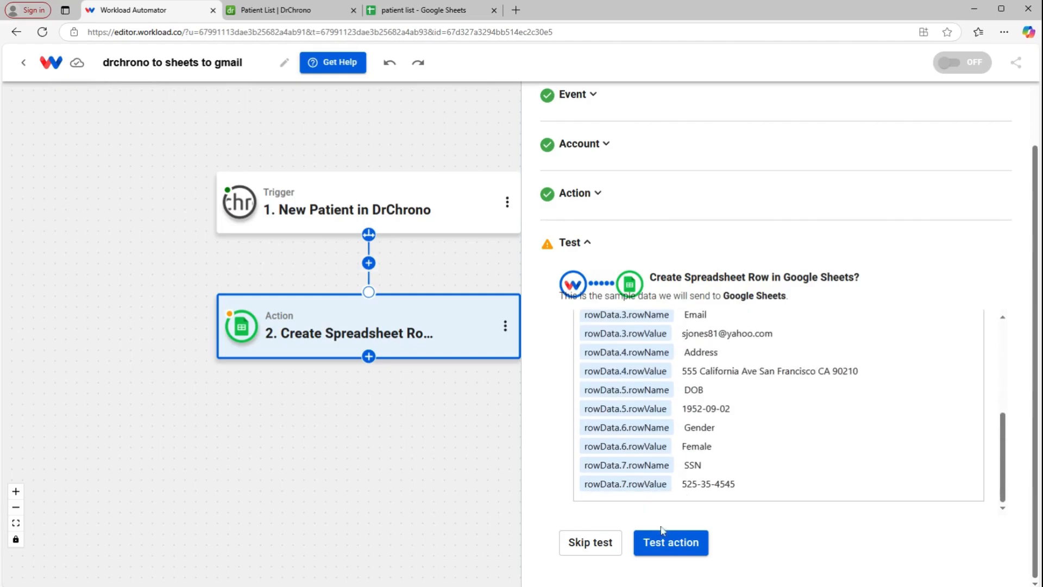
{"action": "left_click", "coordinate": [669, 541]}
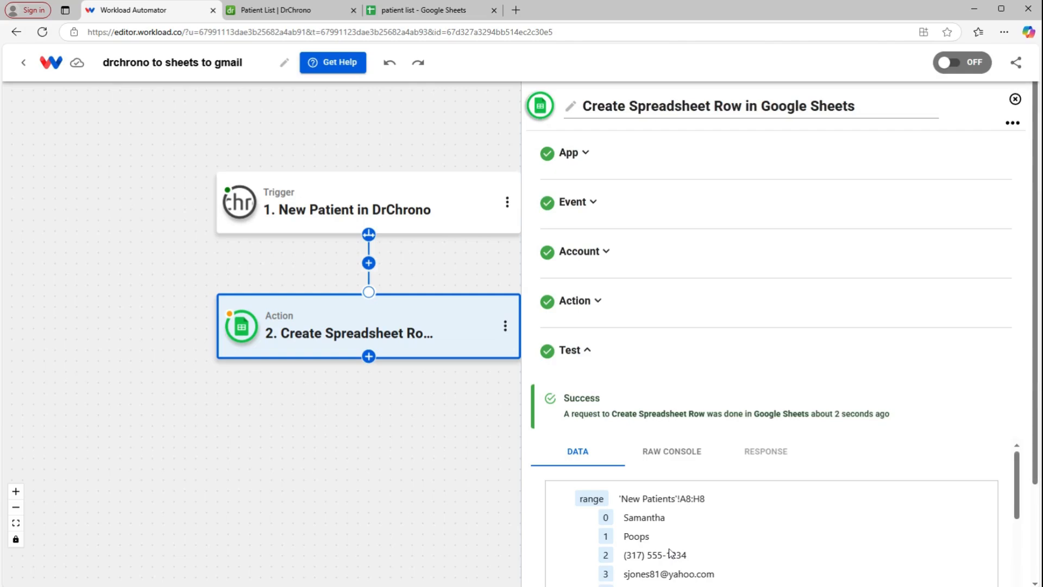
{"action": "scroll", "coordinate": [688, 530], "scroll_direction": "down", "scroll_amount": 10}
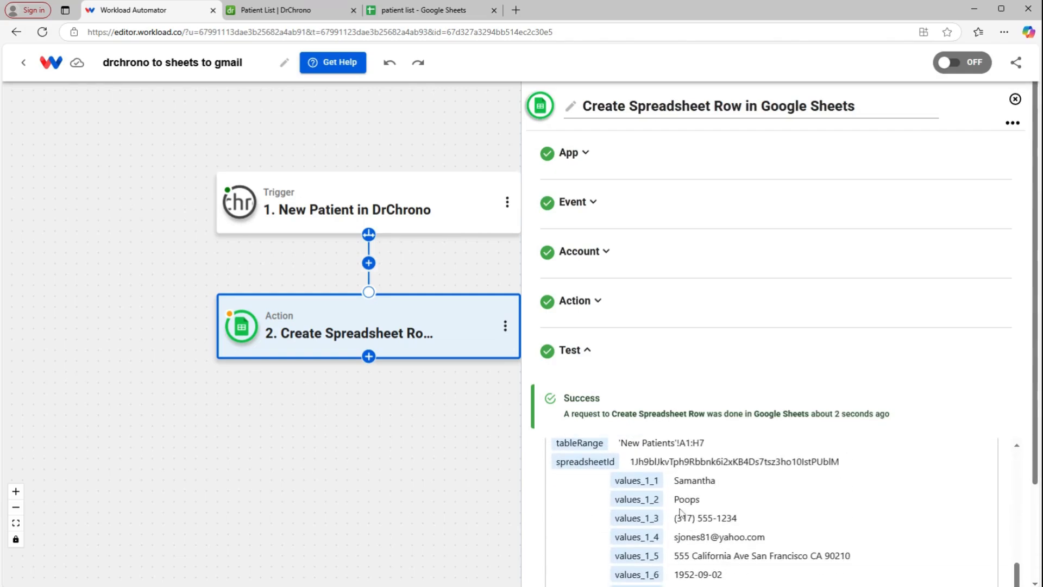
{"action": "scroll", "coordinate": [692, 458], "scroll_direction": "down", "scroll_amount": 3}
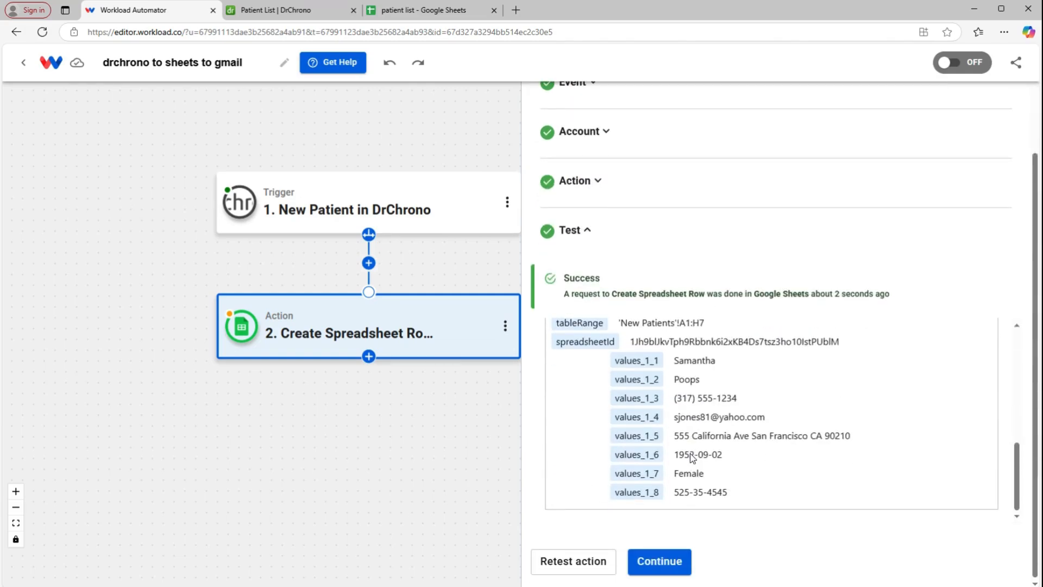
{"action": "left_click", "coordinate": [671, 561]}
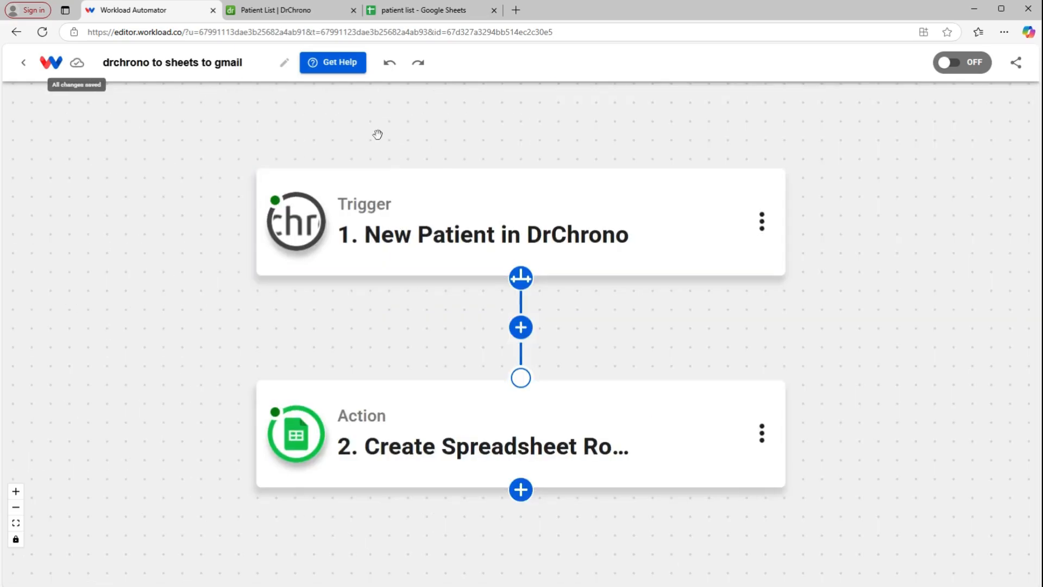
- Check the New Patients worksheet in Google Sheets for the test row and return to the Workload editor
{"action": "left_click", "coordinate": [448, 14]}
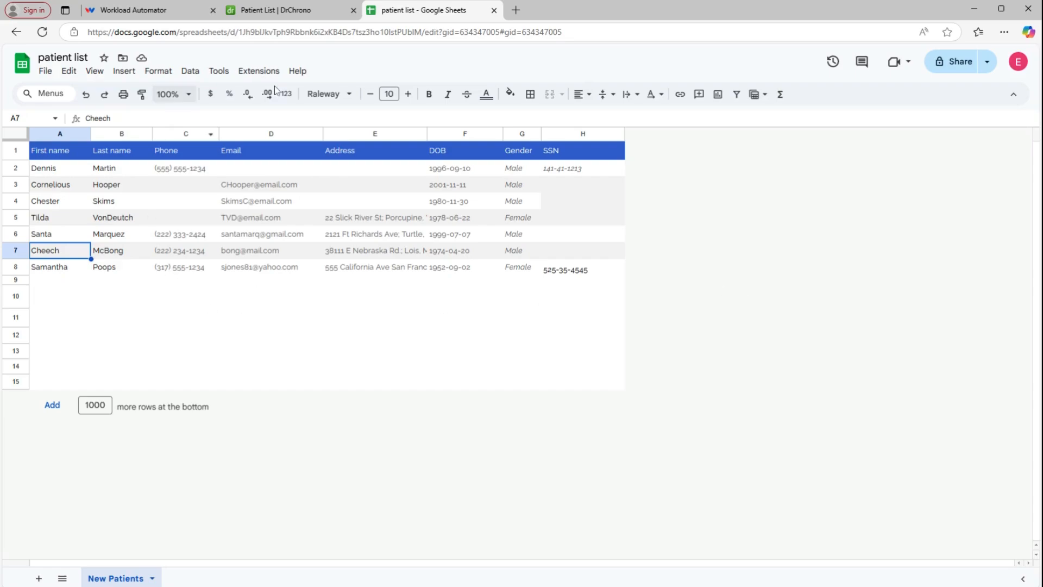
{"action": "left_click", "coordinate": [157, 11]}
{"action": "scroll", "coordinate": [359, 392], "scroll_direction": "down", "scroll_amount": 1}
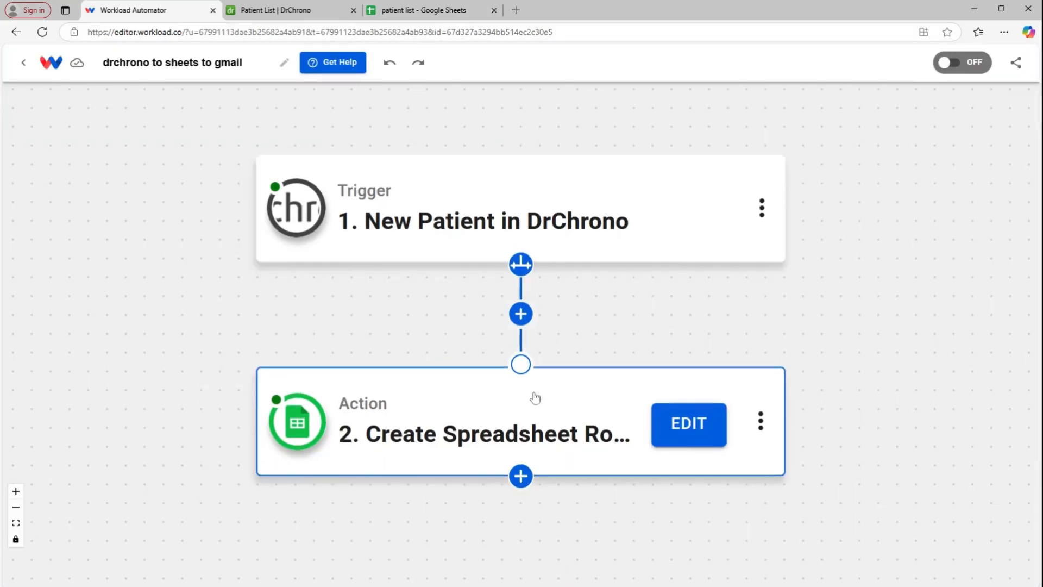
- Add a third action after Create Spreadsheet Row and choose Google Gmail as its app
{"action": "left_click", "coordinate": [520, 477]}
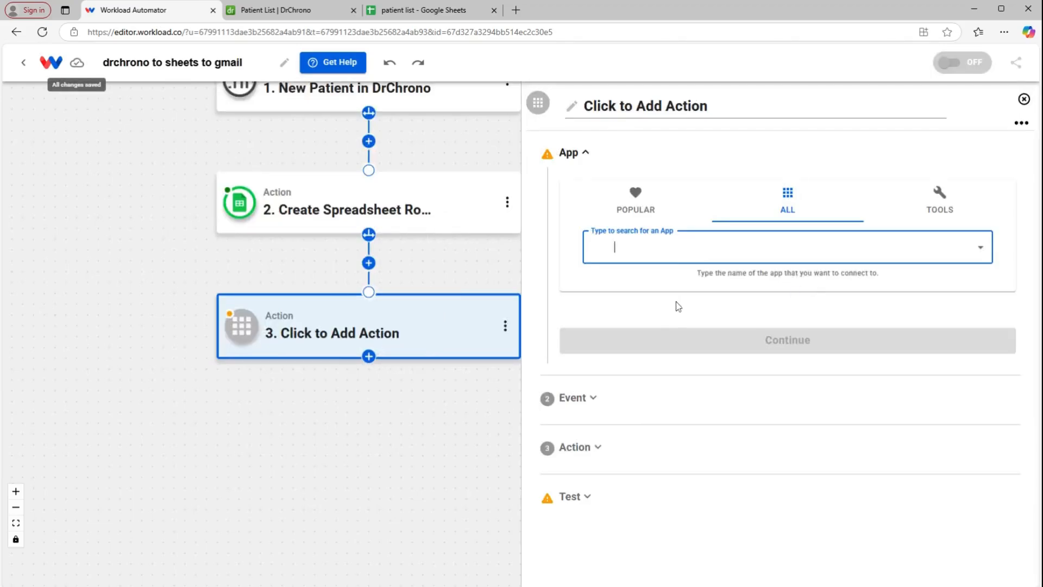
{"action": "type", "text": "gmail"}
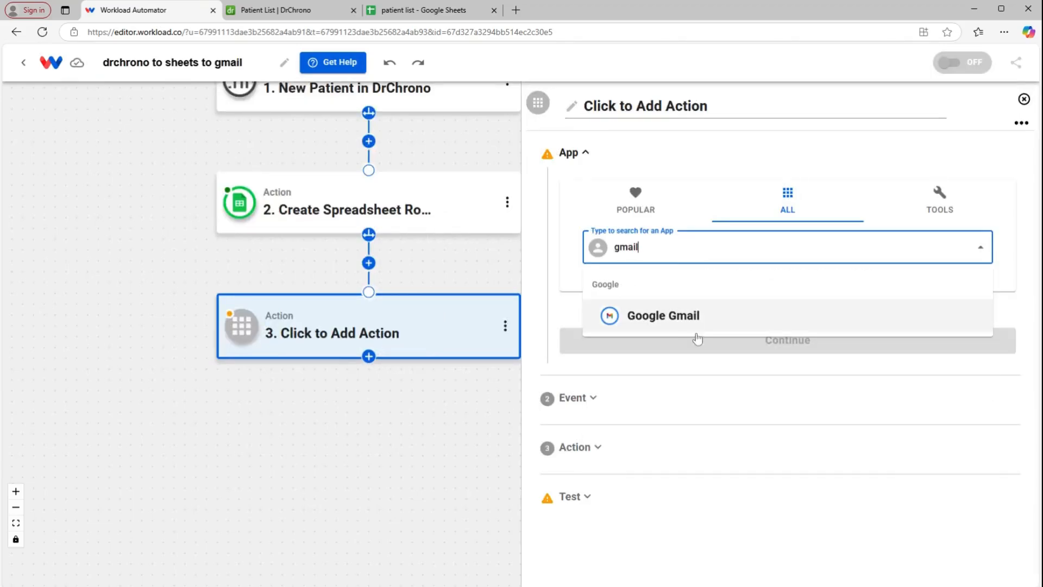
{"action": "left_click", "coordinate": [698, 323]}
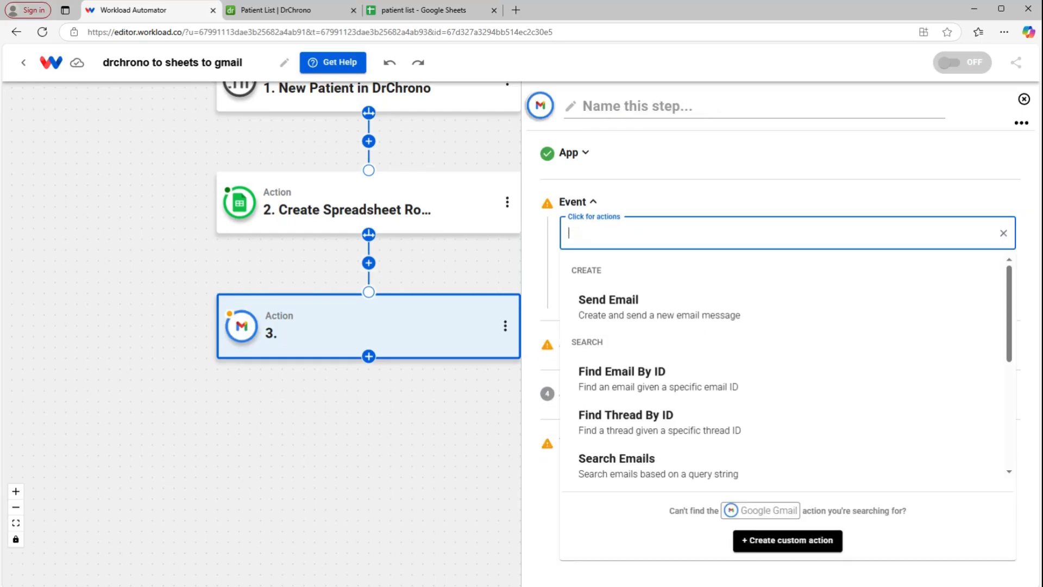
- Set the Gmail action's event to Send Email and continue with the connected Gmail account
{"action": "left_click", "coordinate": [646, 322]}
{"action": "left_click", "coordinate": [656, 294]}
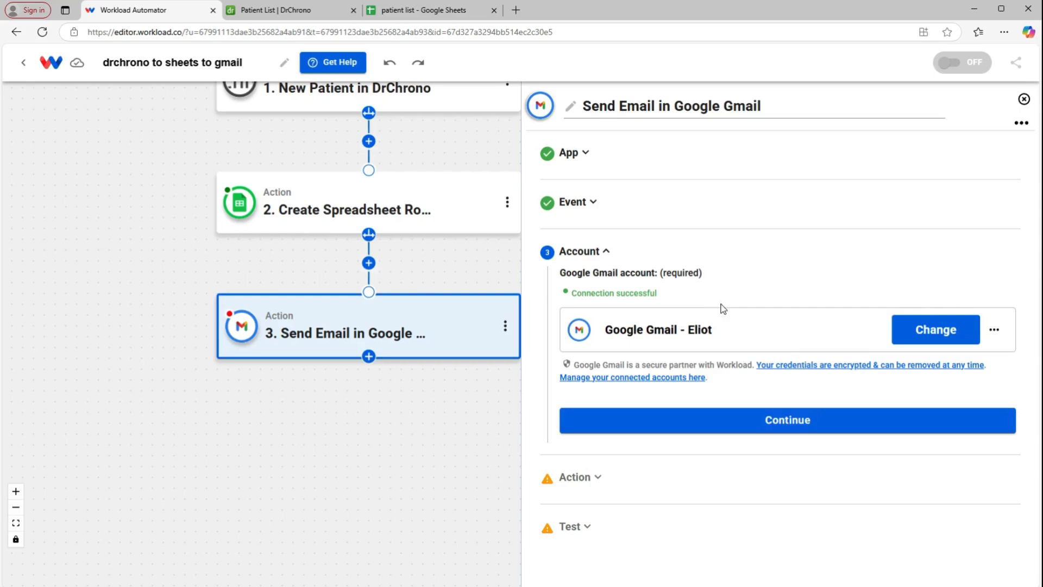
{"action": "left_click", "coordinate": [764, 426]}
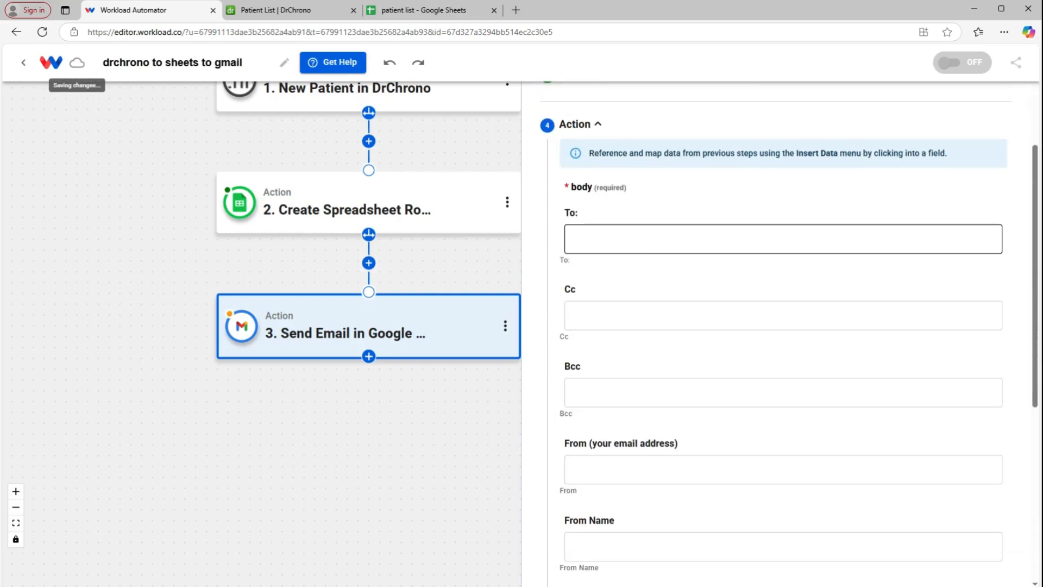
- Map the email's To field to the email output of the New Patient in DrChrono trigger
{"action": "left_click", "coordinate": [764, 239]}
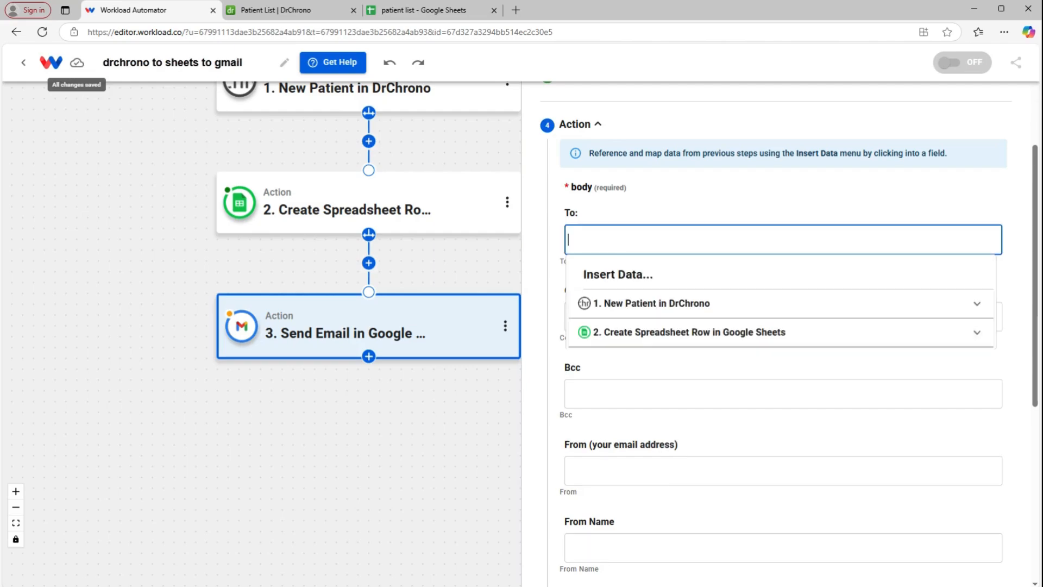
{"action": "left_click", "coordinate": [653, 304]}
{"action": "scroll", "coordinate": [602, 386], "scroll_direction": "down", "scroll_amount": 1}
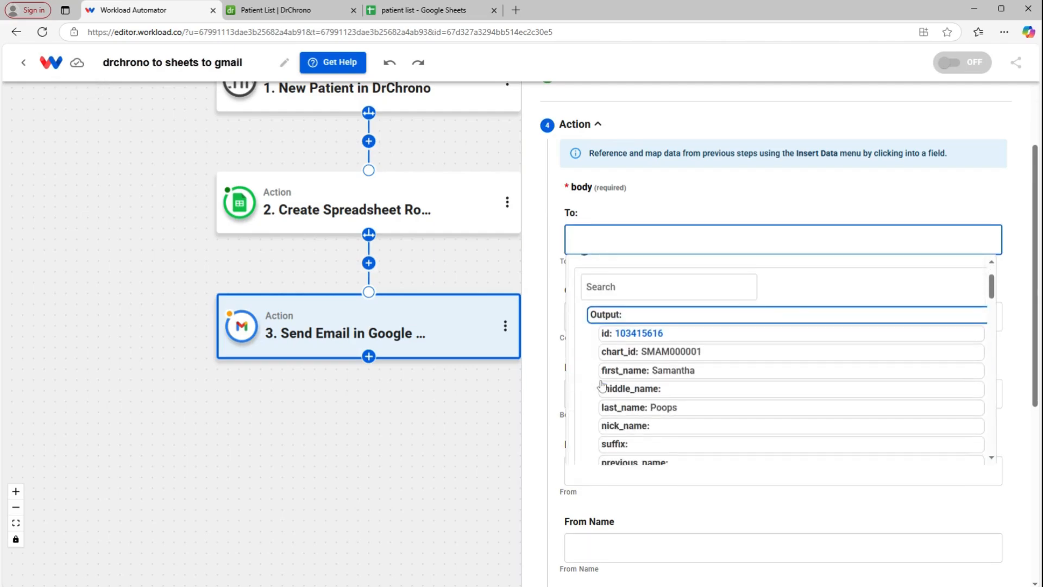
{"action": "scroll", "coordinate": [602, 386], "scroll_direction": "down", "scroll_amount": 1}
{"action": "scroll", "coordinate": [761, 326], "scroll_direction": "down", "scroll_amount": 4}
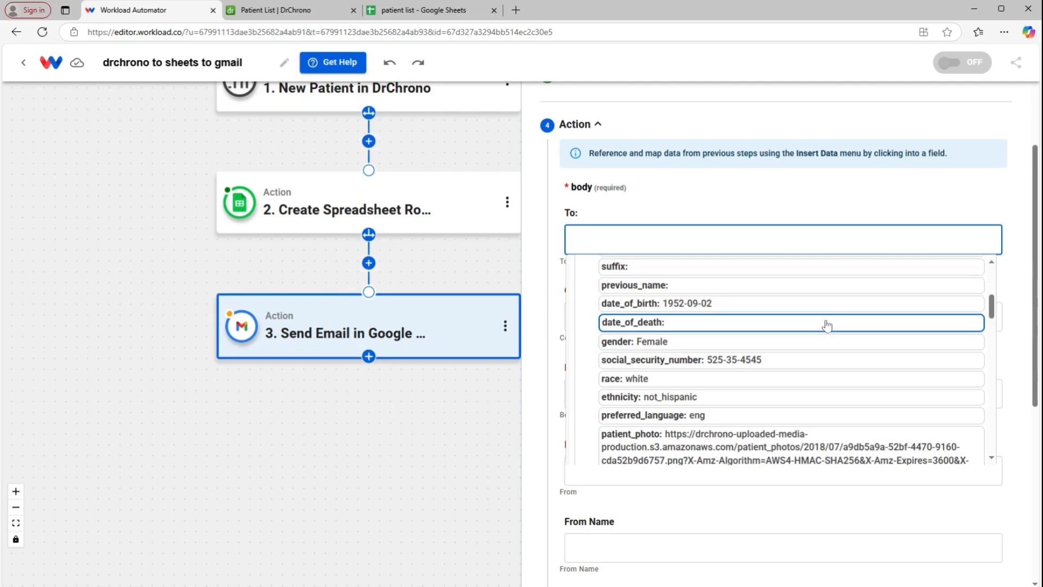
{"action": "scroll", "coordinate": [728, 392], "scroll_direction": "down", "scroll_amount": 2}
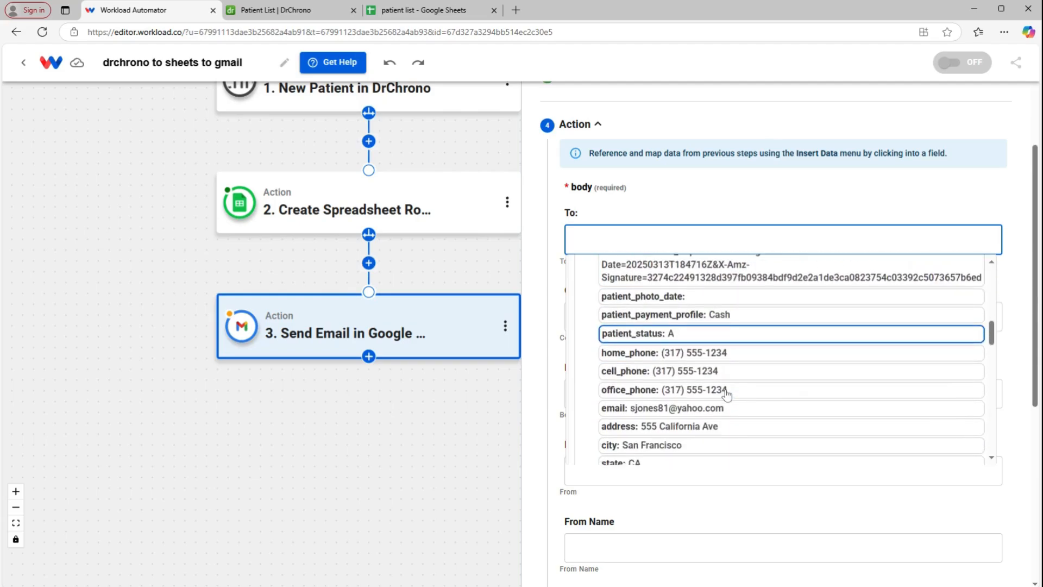
{"action": "left_click", "coordinate": [716, 351]}
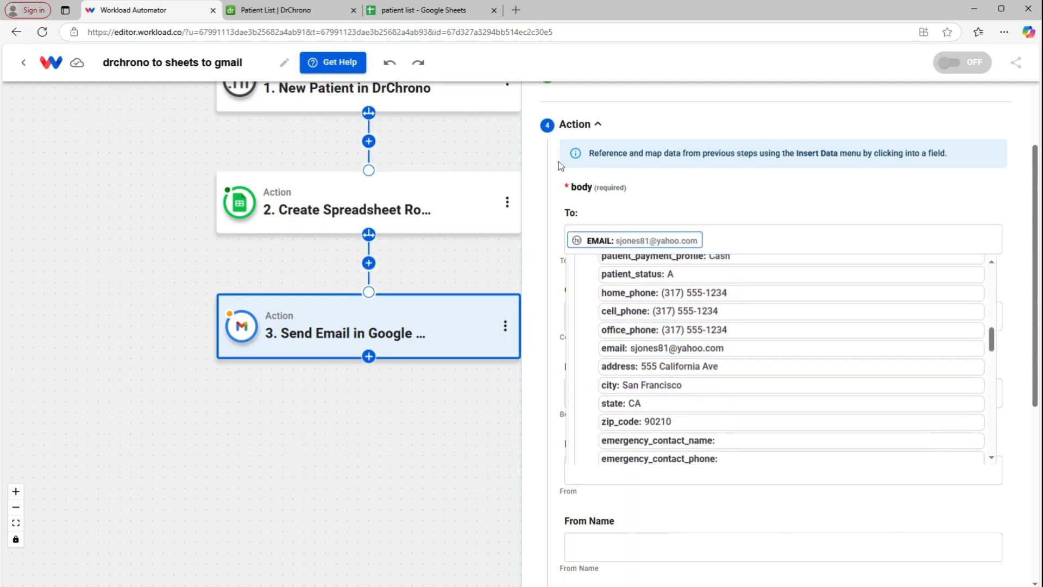
{"action": "left_click", "coordinate": [542, 262]}
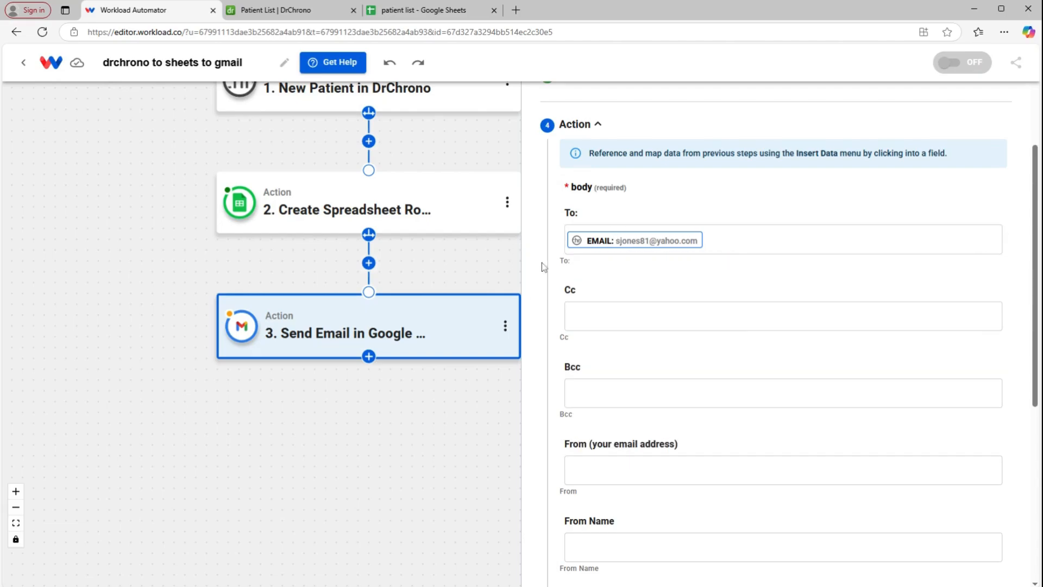
- Enter the sender's own email address in the Gmail action's From field
{"action": "left_click", "coordinate": [570, 313]}
{"action": "scroll", "coordinate": [788, 337], "scroll_direction": "down", "scroll_amount": 3}
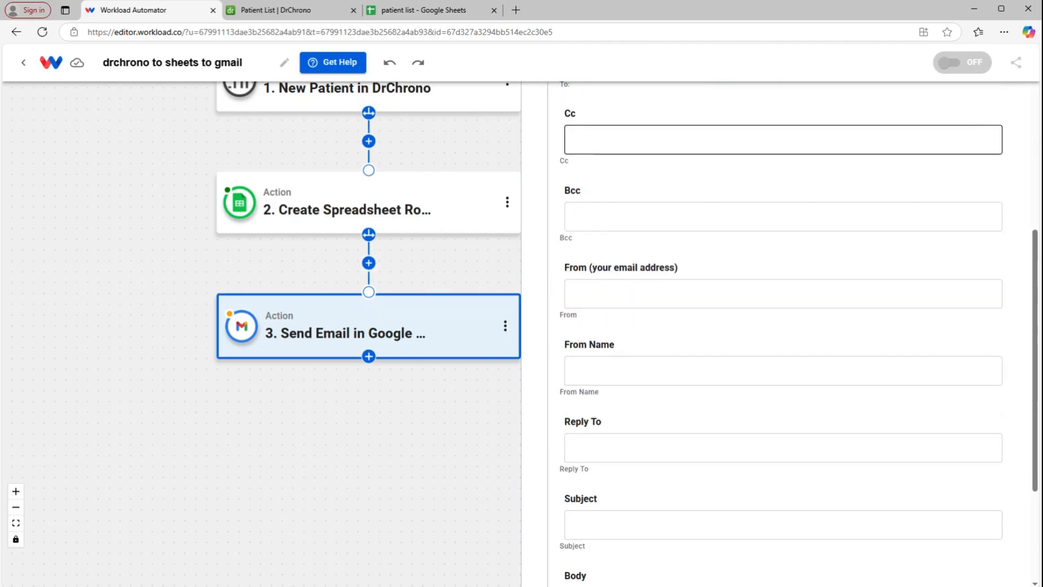
{"action": "scroll", "coordinate": [647, 225], "scroll_direction": "down", "scroll_amount": 1}
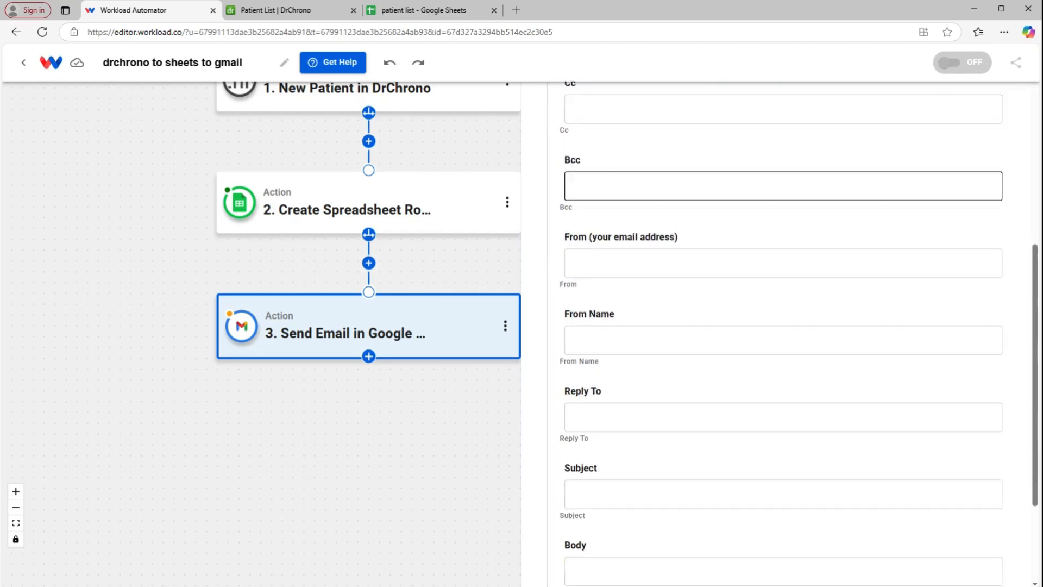
{"action": "left_click", "coordinate": [647, 235]}
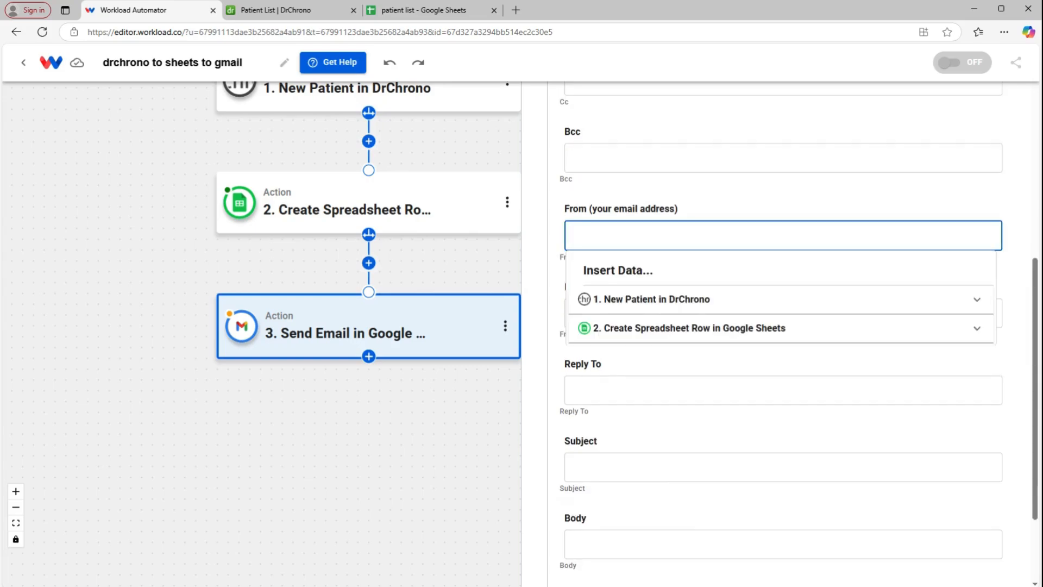
{"action": "type", "text": "eliot."}
- Copy the From email address into the Reply To field of the Gmail action
{"action": "left_click_drag", "start_coordinate": [694, 238], "coordinate": [532, 246]}
{"action": "key", "text": "ctrl+c"}
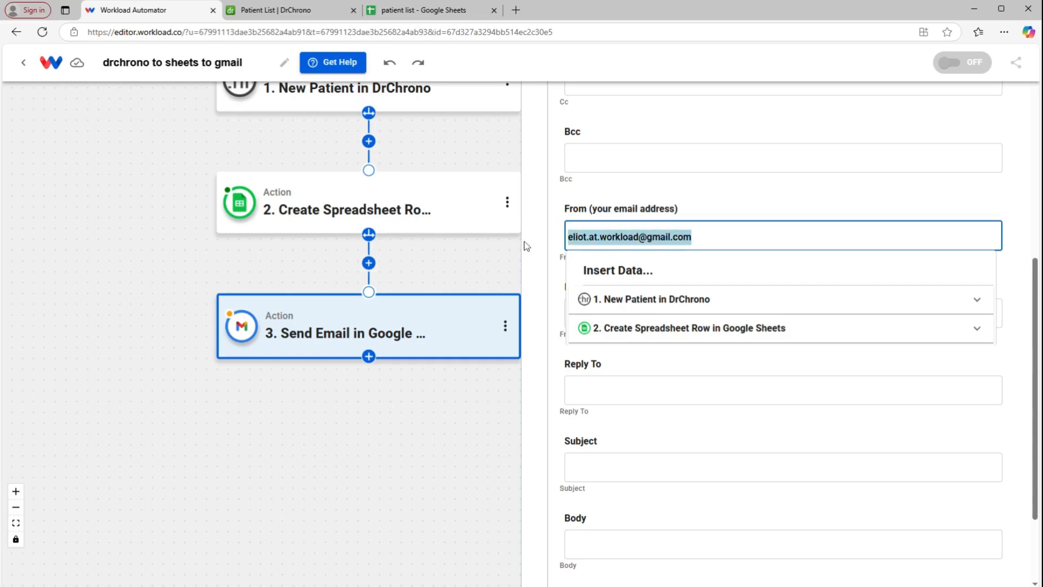
{"action": "left_click", "coordinate": [553, 346]}
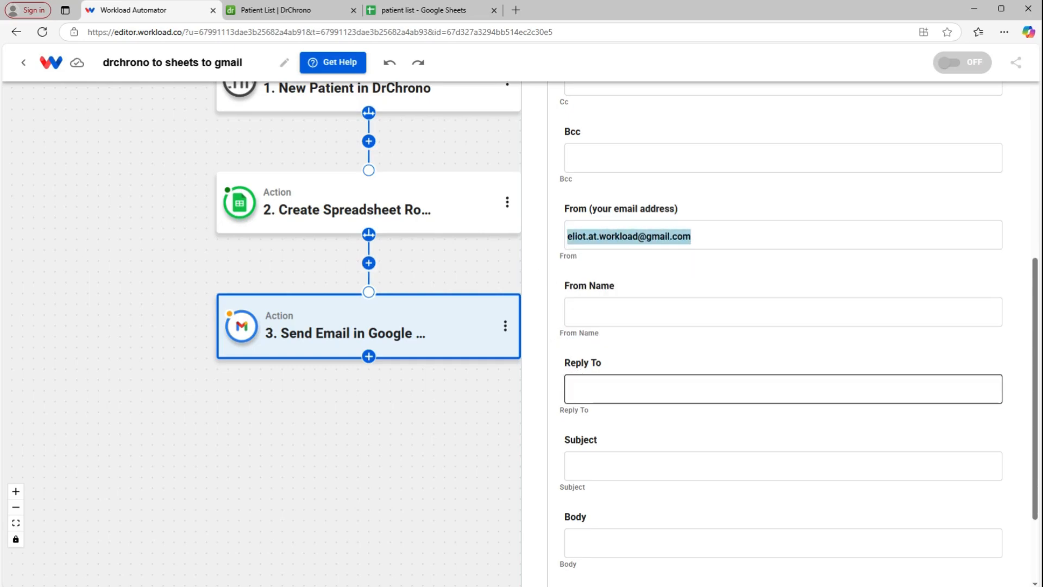
{"action": "left_click", "coordinate": [614, 389]}
{"action": "key", "text": "ctrl+v"}
- Enter the doctor's name as the From Name and set the email's subject to "Welcome!"
{"action": "left_click", "coordinate": [594, 307]}
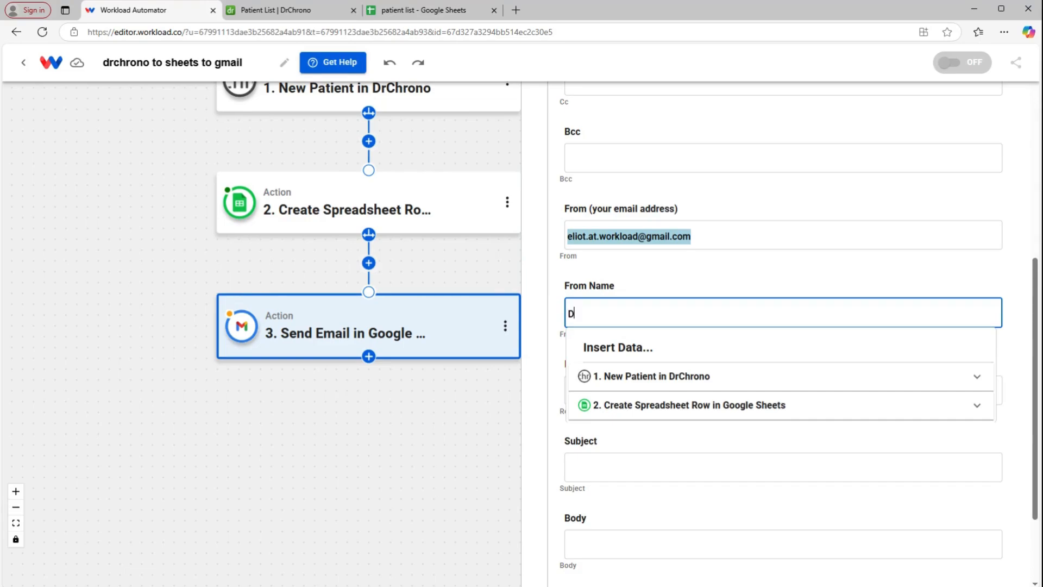
{"action": "type", "text": "Dr Eliot"}
{"action": "left_click", "coordinate": [568, 466]}
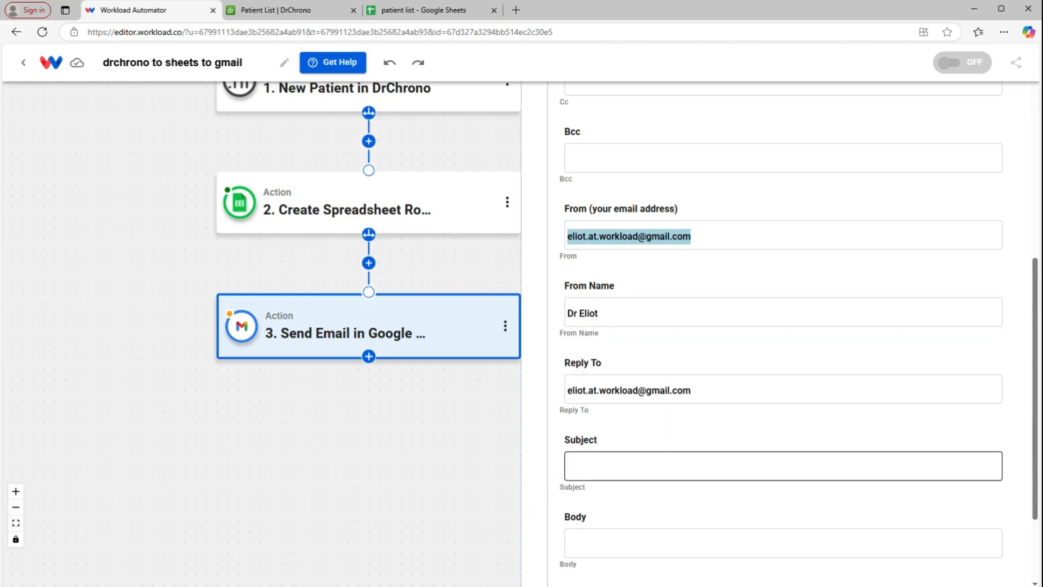
{"action": "type", "text": "We"}
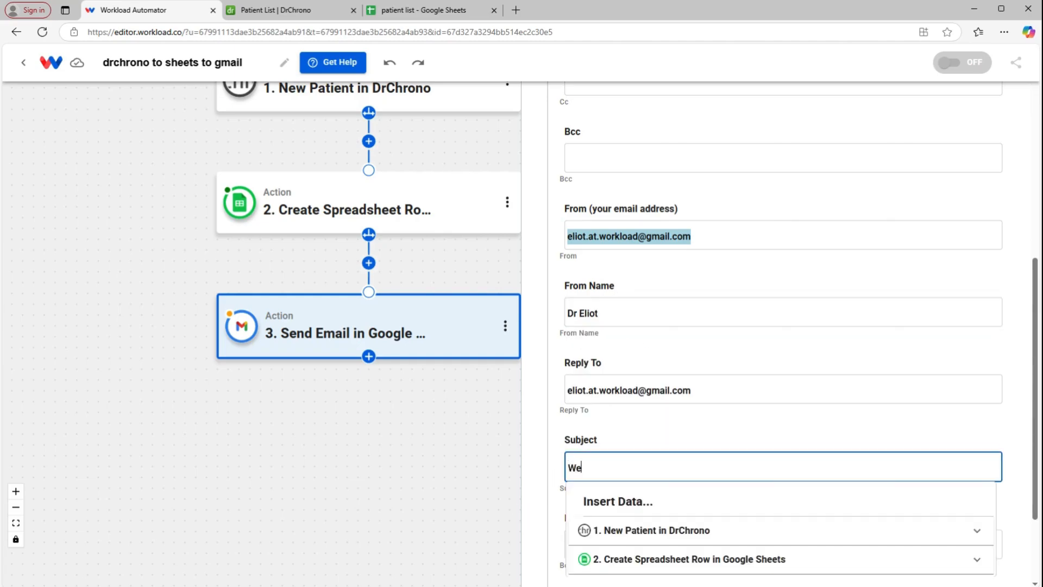
{"action": "type", "text": "lcome!"}
{"action": "left_click", "coordinate": [649, 420]}
- Begin the email body with "Dear" followed by the first_name and last_name outputs of the New Patient in DrChrono trigger
{"action": "scroll", "coordinate": [649, 417], "scroll_direction": "down", "scroll_amount": 2}
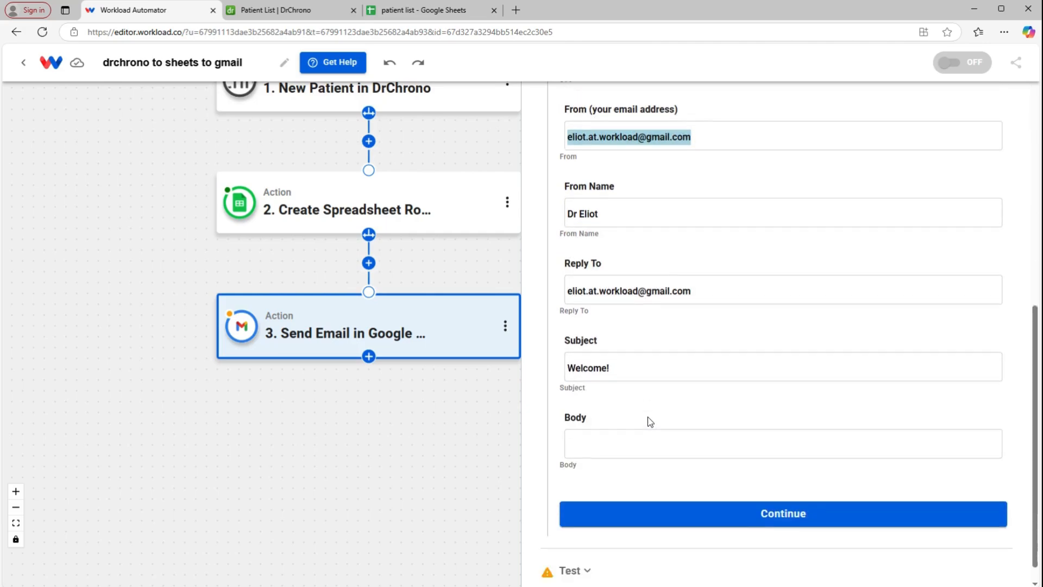
{"action": "left_click", "coordinate": [648, 418]}
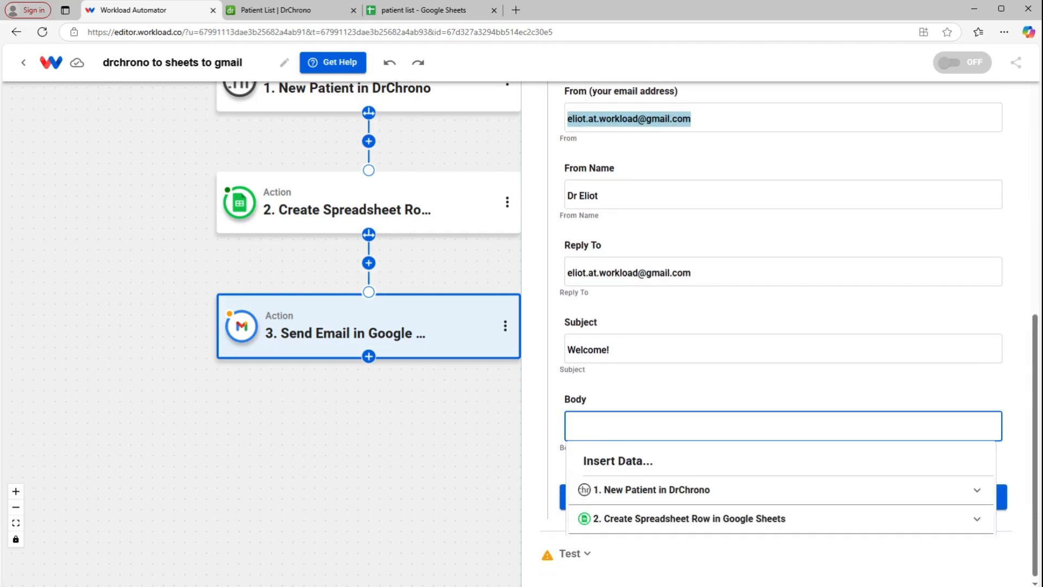
{"action": "type", "text": "Dear"}
{"action": "left_click", "coordinate": [656, 495]}
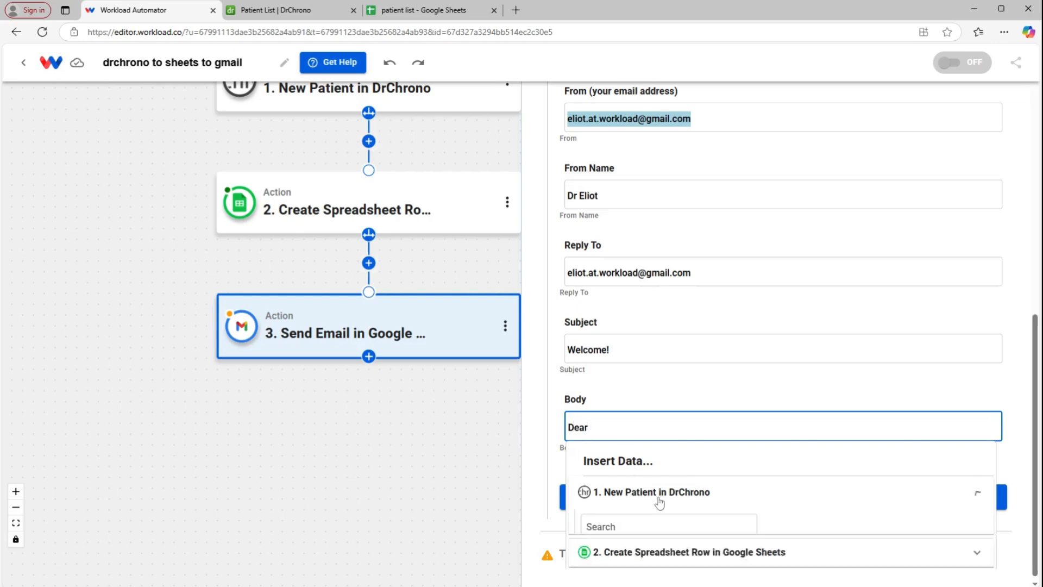
{"action": "scroll", "coordinate": [696, 489], "scroll_direction": "down", "scroll_amount": 3}
{"action": "left_click", "coordinate": [729, 497]}
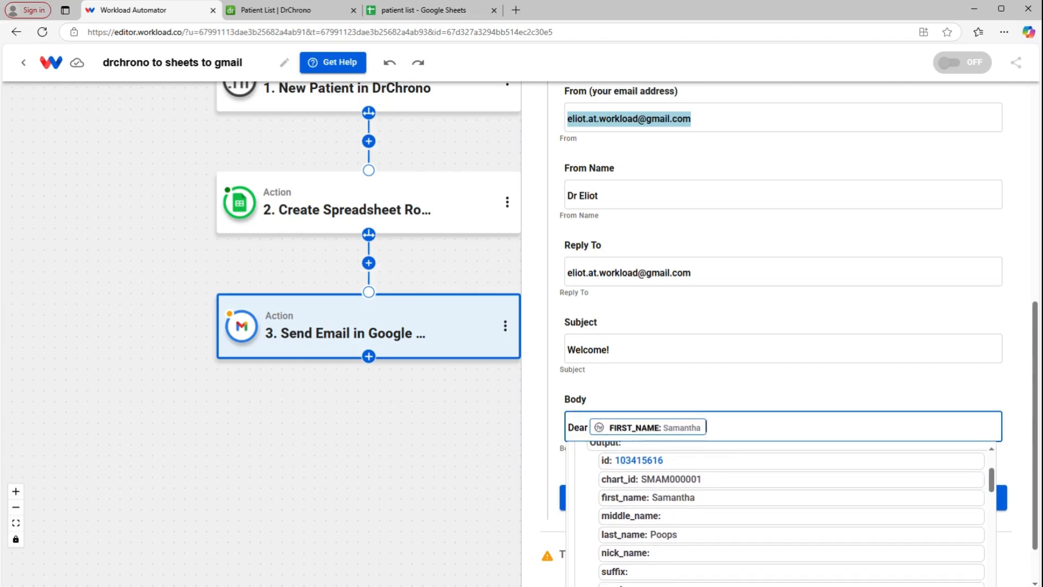
{"action": "left_click", "coordinate": [699, 533]}
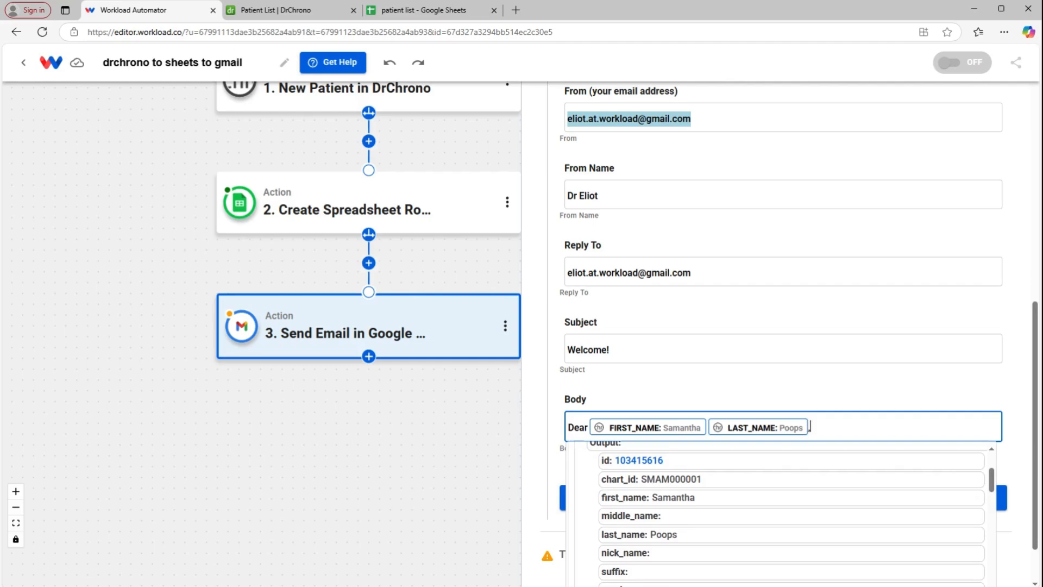
- Add the line "Thank you for joining our practice!" below the greeting in the email body
{"action": "key", "text": "Return"}
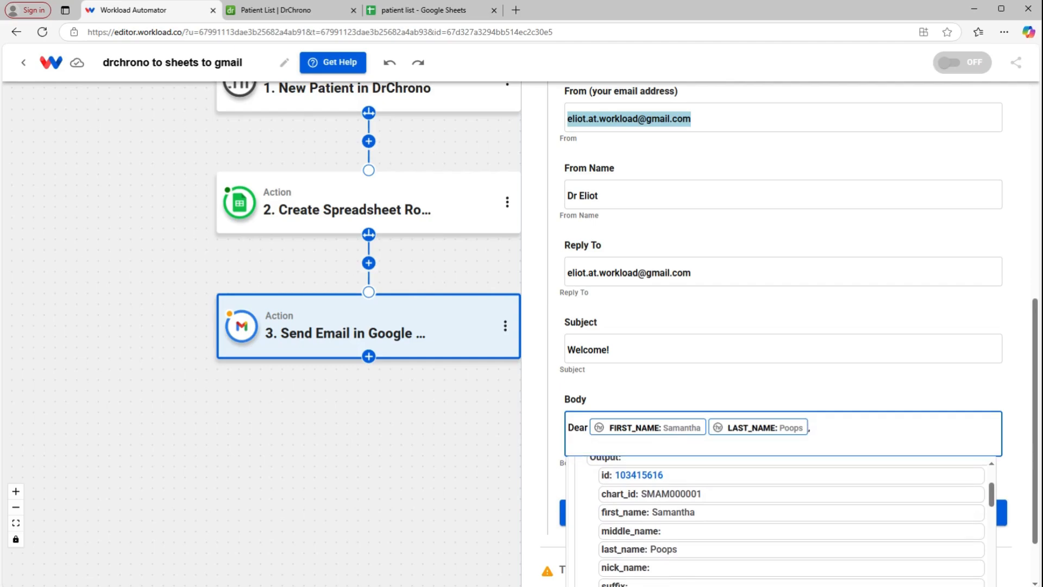
{"action": "type", "text": "Tha"}
{"action": "type", "text": "nk you for joining our practice!"}
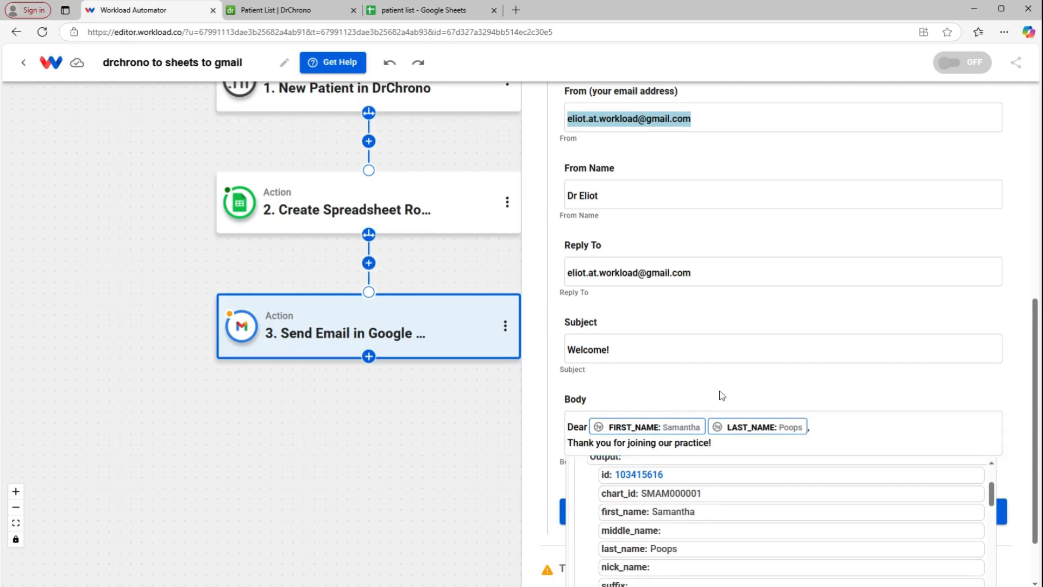
- Continue to the Gmail action's test, run the Send Email test and finish the action's setup
{"action": "left_click", "coordinate": [652, 517]}
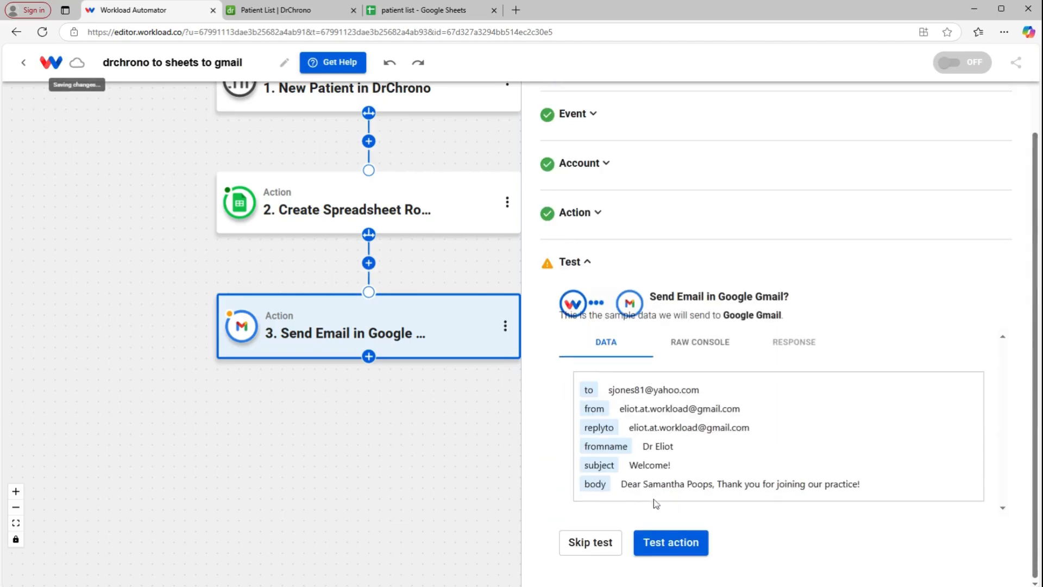
{"action": "left_click", "coordinate": [687, 547]}
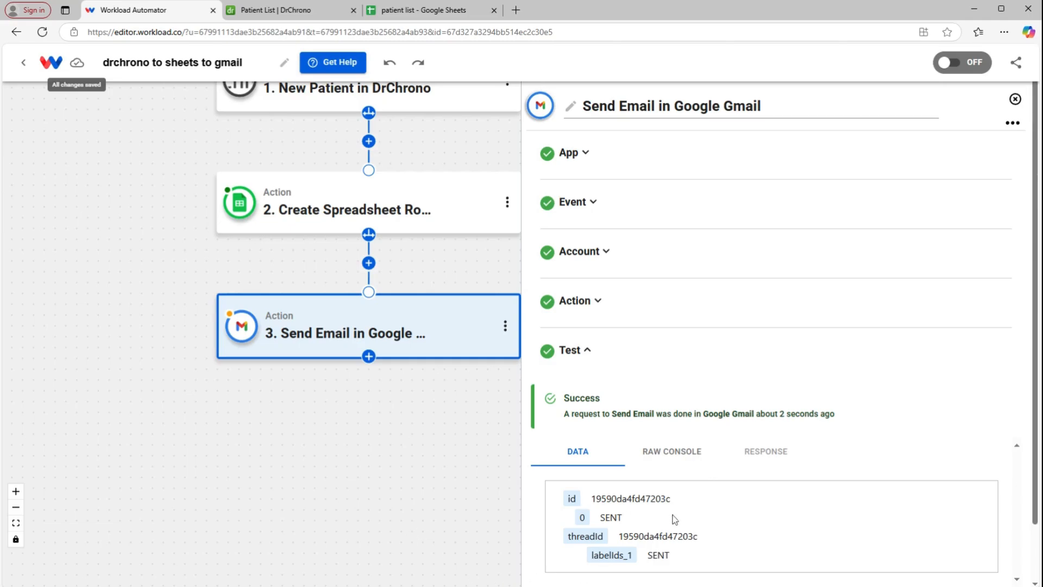
{"action": "scroll", "coordinate": [676, 514], "scroll_direction": "down", "scroll_amount": 1}
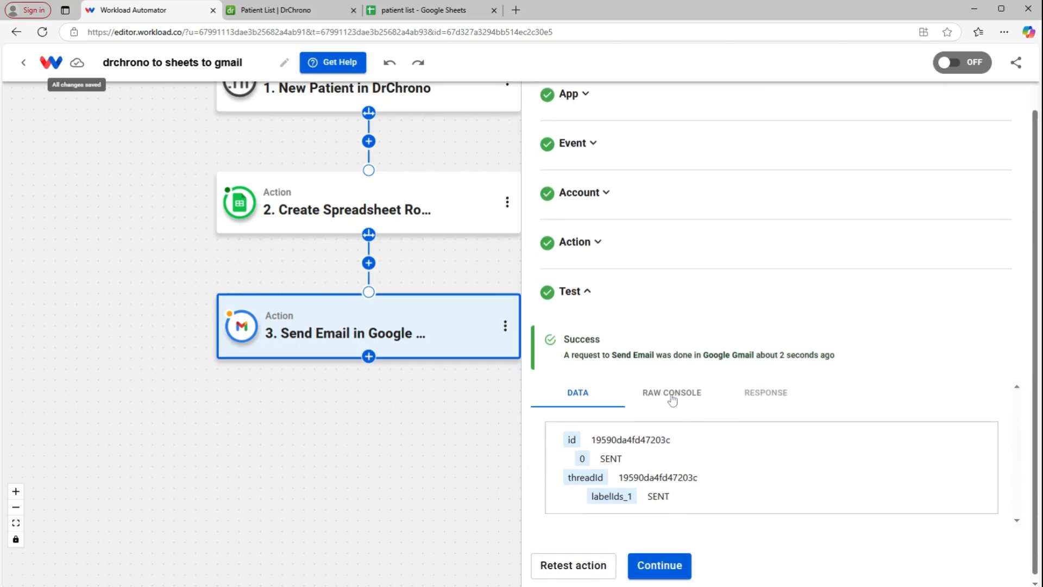
{"action": "left_click", "coordinate": [652, 566]}
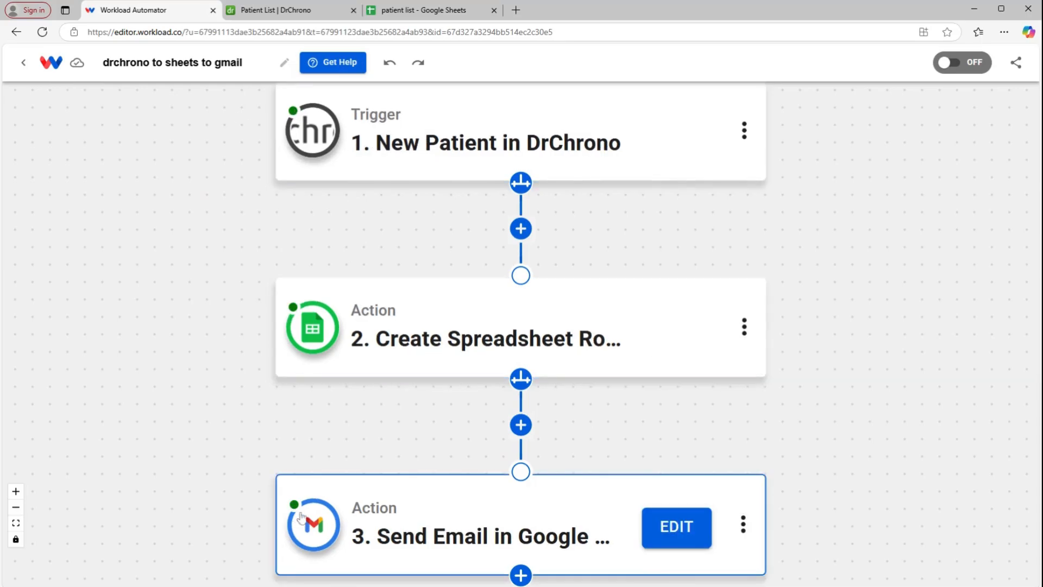
- Turn on the "drchrono to sheets to gmail" workflow
{"action": "left_click", "coordinate": [955, 66]}
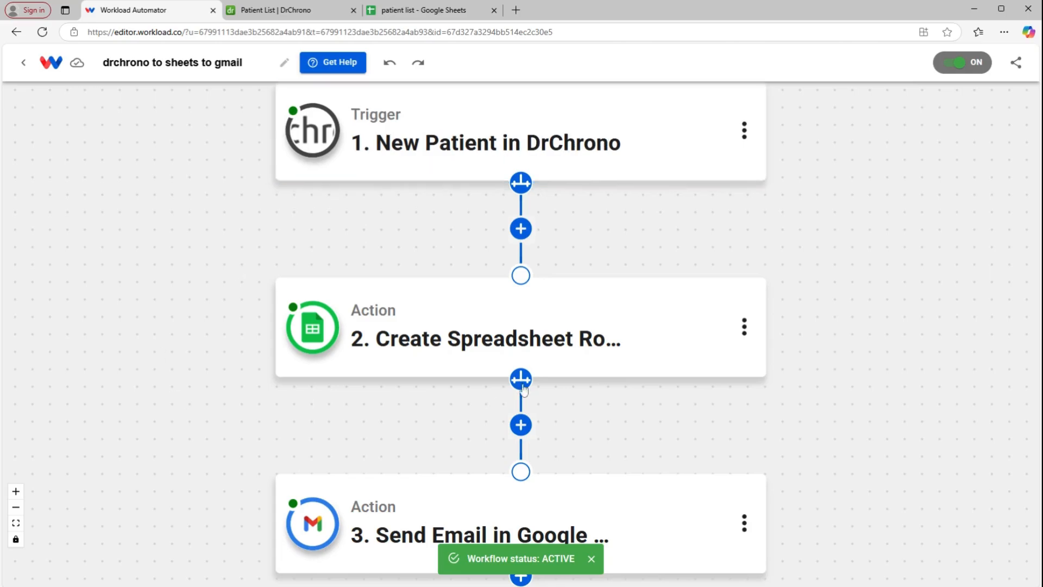
{"action": "mouse_move", "coordinate": [655, 334]}
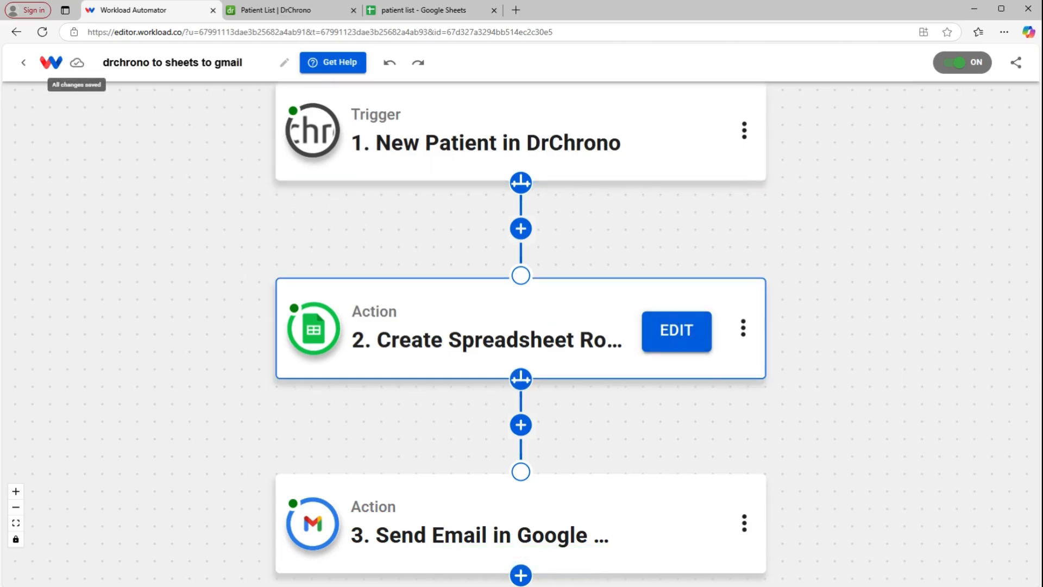
{"action": "mouse_move", "coordinate": [429, 516]}
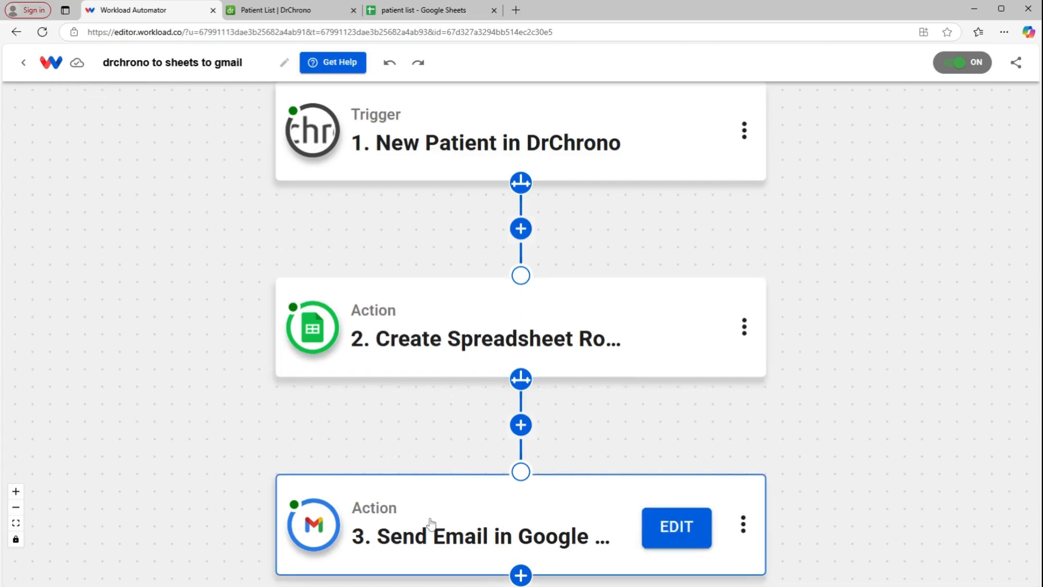